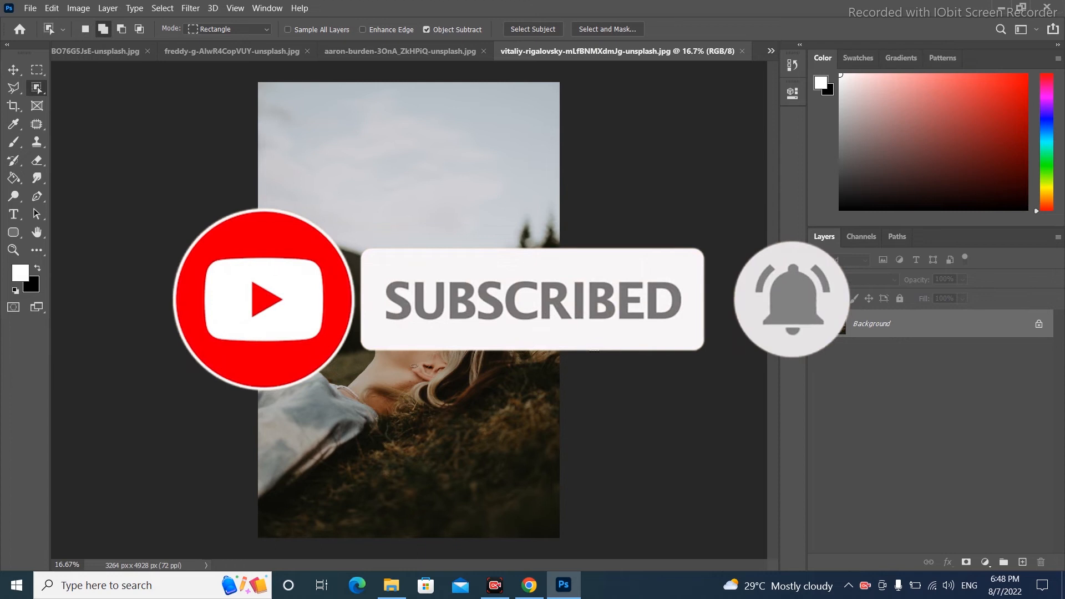
# Switch to the Quick Selection Tool, enlarge its brush to 500, and set it to new selection
pyautogui.rightClick(36, 88)
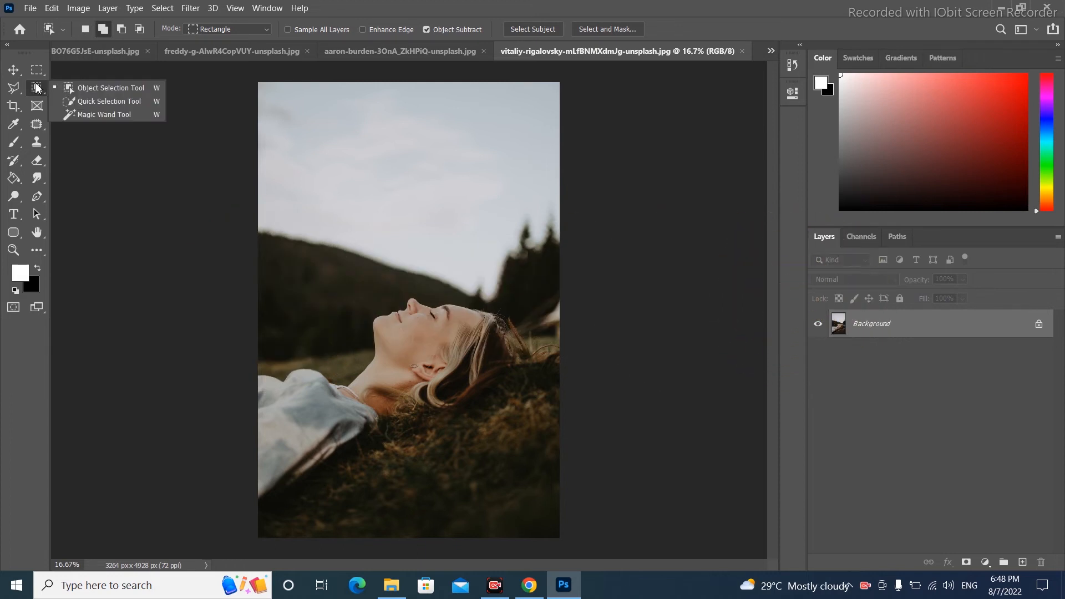
pyautogui.click(65, 103)
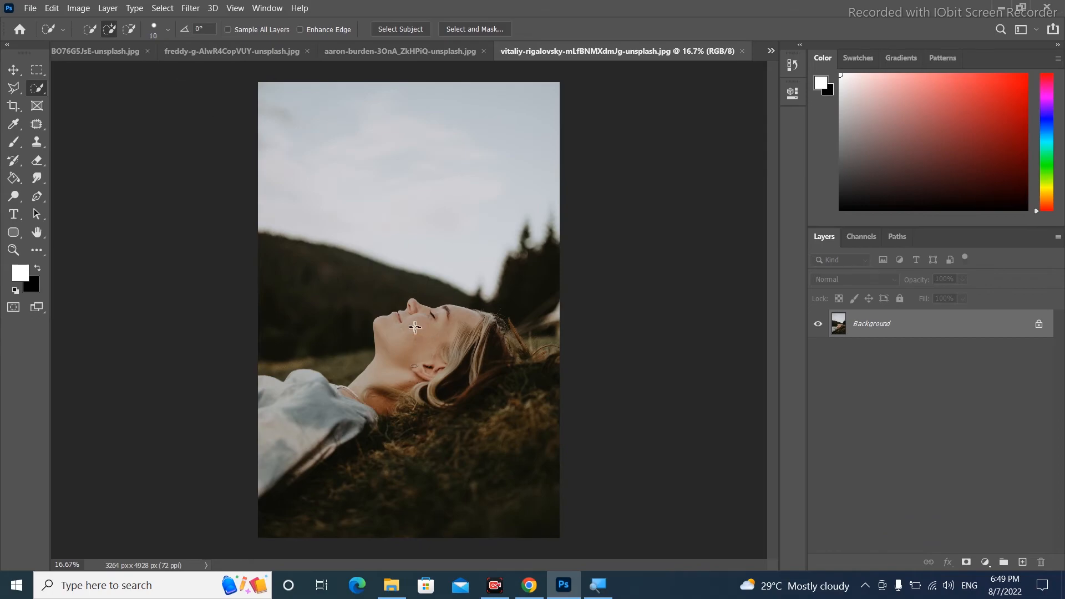
pyautogui.press(']')
pyautogui.press(']')
pyautogui.press(']')
pyautogui.press(']')
pyautogui.press(']')
pyautogui.press(']')
pyautogui.press(']')
pyautogui.press(']')
pyautogui.press(']')
pyautogui.press(']')
pyautogui.press(']')
pyautogui.press(']')
pyautogui.press(']')
pyautogui.press(']')
pyautogui.press(']')
pyautogui.press(']')
pyautogui.press(']')
pyautogui.click(88, 29)
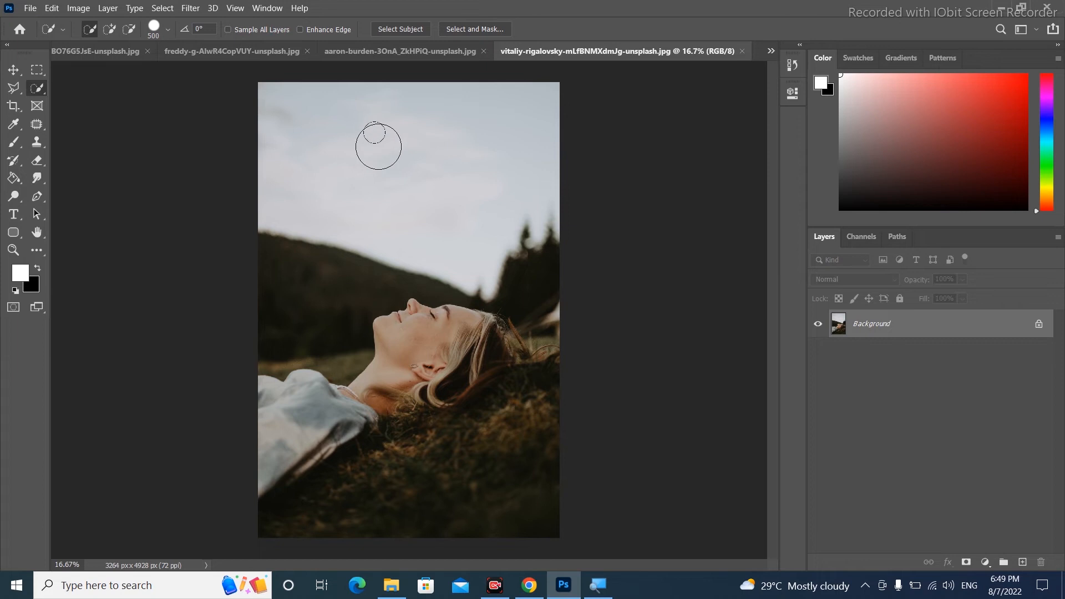
# Try selecting patches of the sky with single clicks, then deselect
pyautogui.click(344, 124)
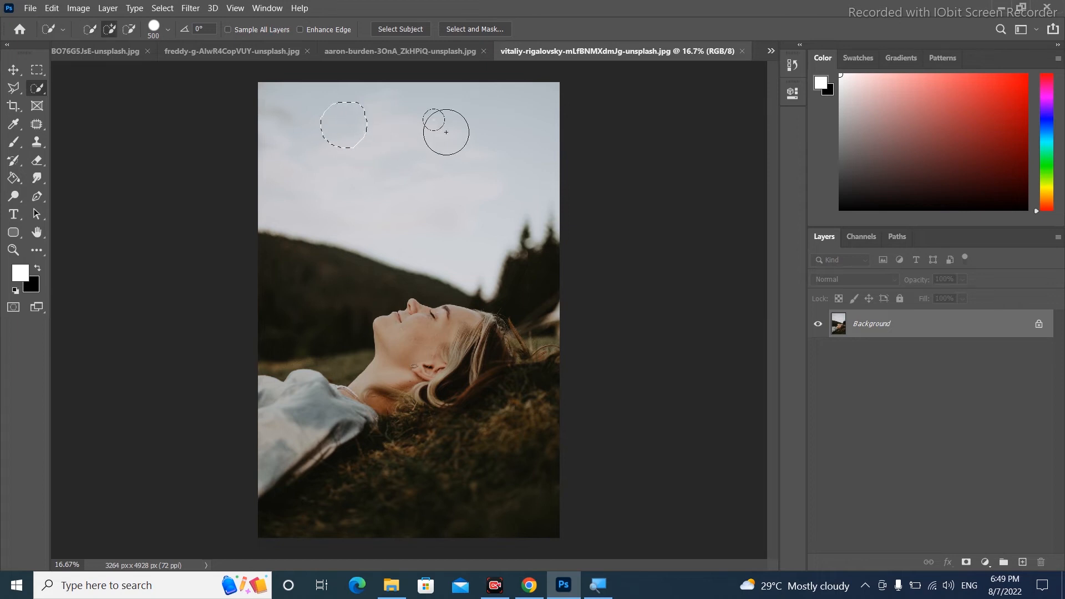
pyautogui.click(88, 28)
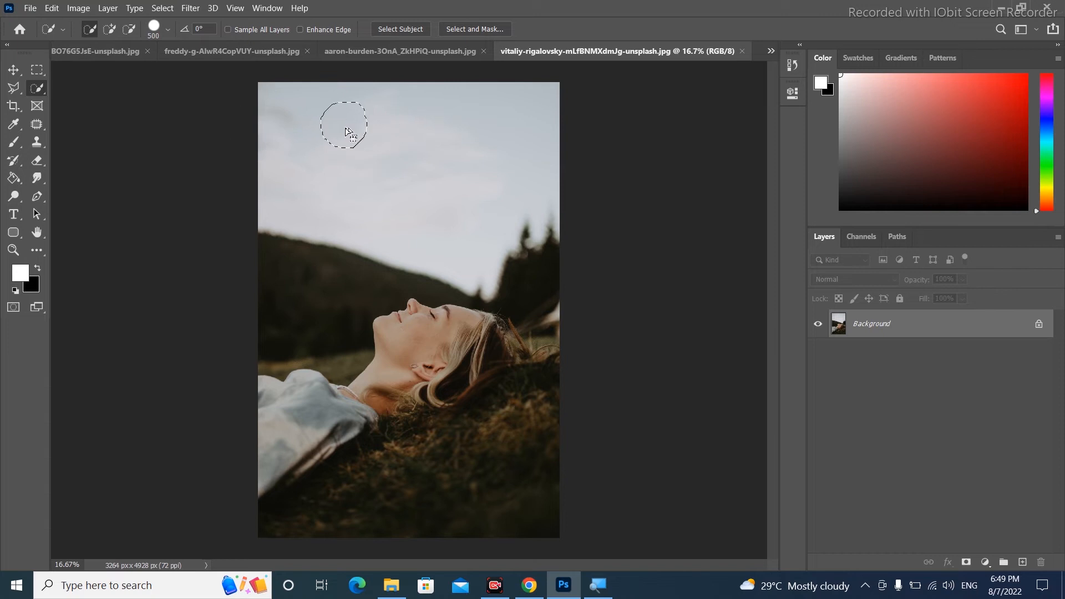
pyautogui.click(430, 129)
pyautogui.click(446, 133)
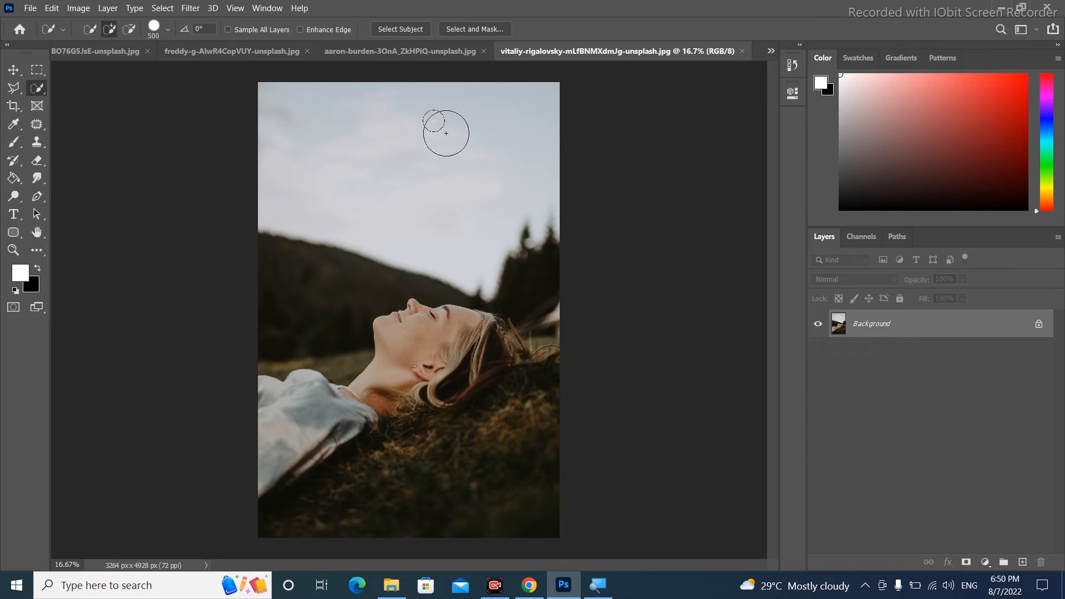
pyautogui.hotkey('ctrl', 'd')
# Select the whole sky with two clicks, then deselect it
pyautogui.click(296, 118)
pyautogui.click(418, 135)
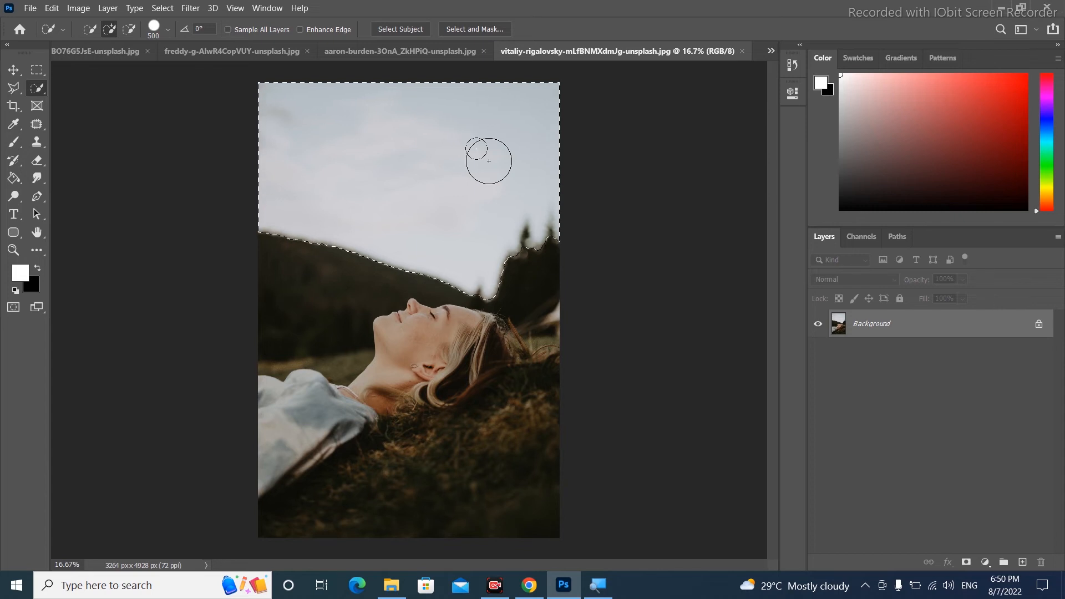
pyautogui.hotkey('ctrl', 'd')
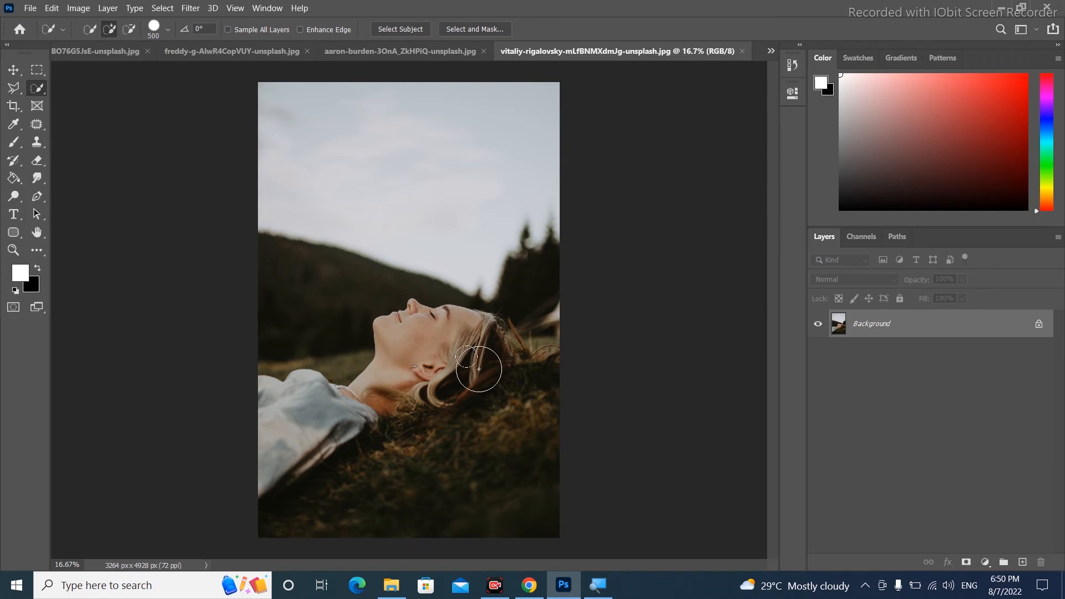
# Reduce the brush to 400 and select the woman's face, hair, neck and shoulder
pyautogui.press('[')
pyautogui.moveTo(443, 341); pyautogui.dragTo(435, 350)
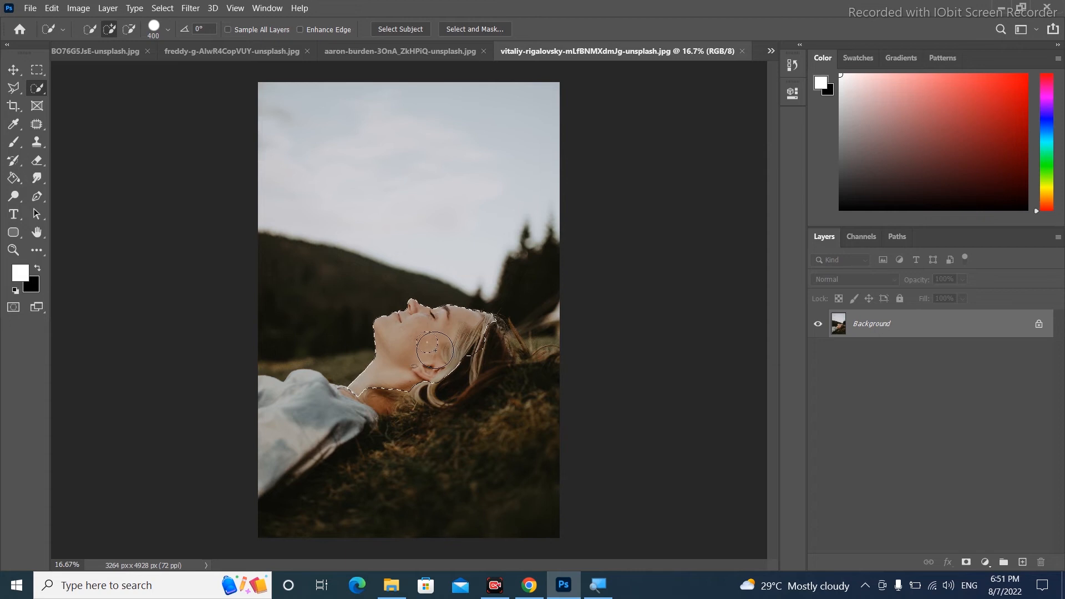
pyautogui.click(477, 346)
pyautogui.click(443, 366)
pyautogui.click(384, 382)
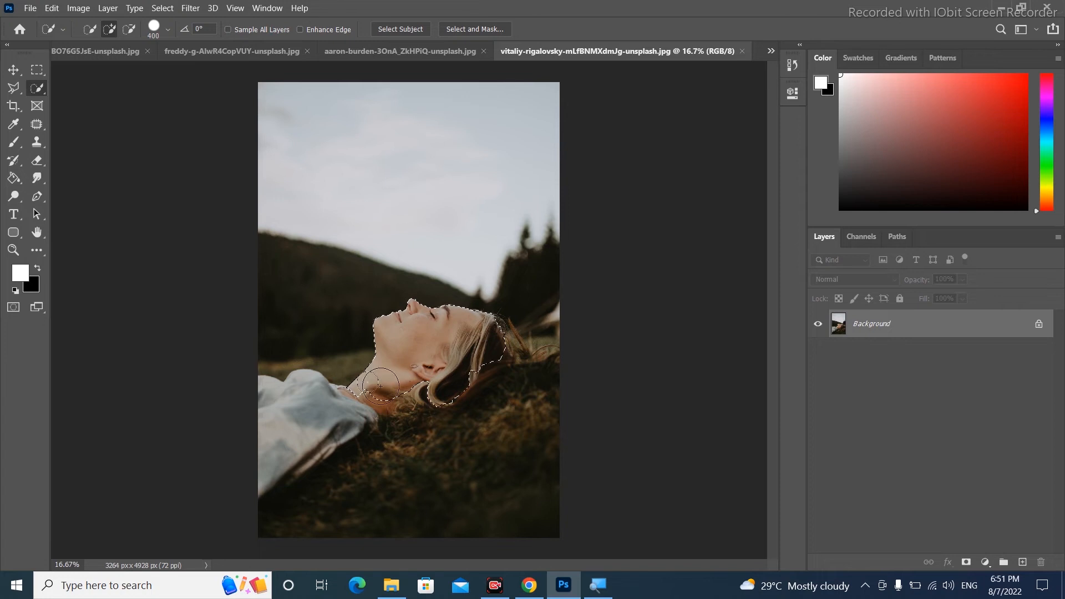
pyautogui.click(320, 417)
pyautogui.click(320, 417)
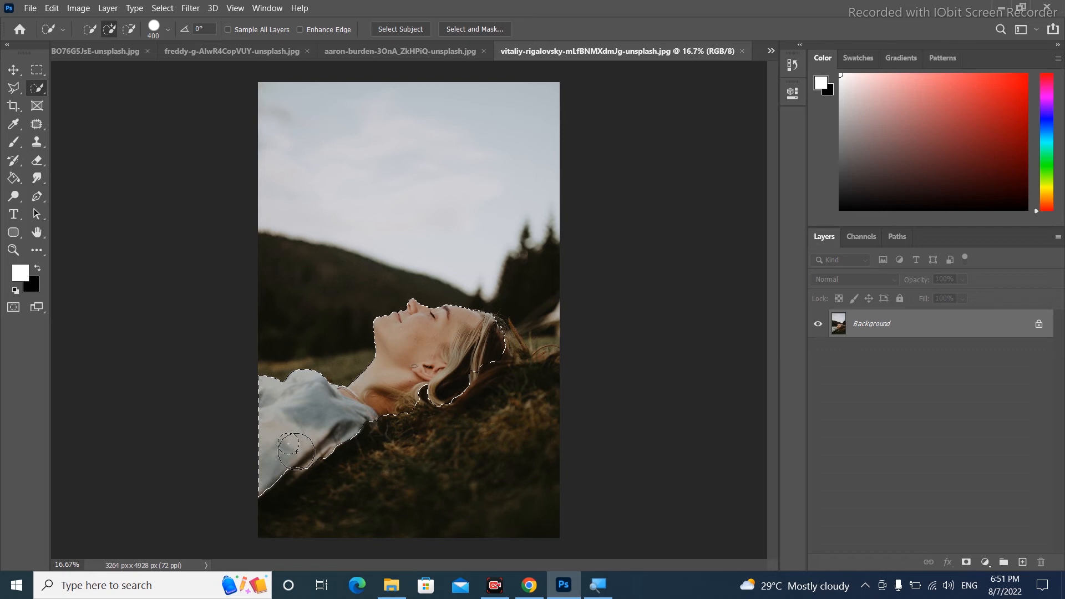
pyautogui.click(423, 387)
pyautogui.click(482, 357)
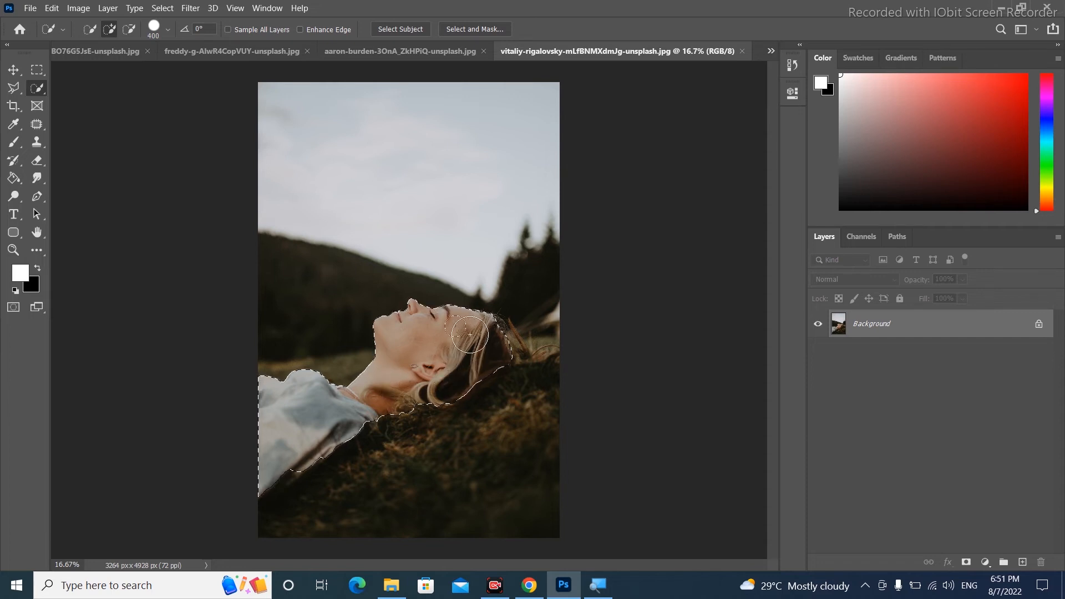
# Zoom in on the hairline and preview the selection in Quick Mask mode
pyautogui.hotkey('ctrl', '+')
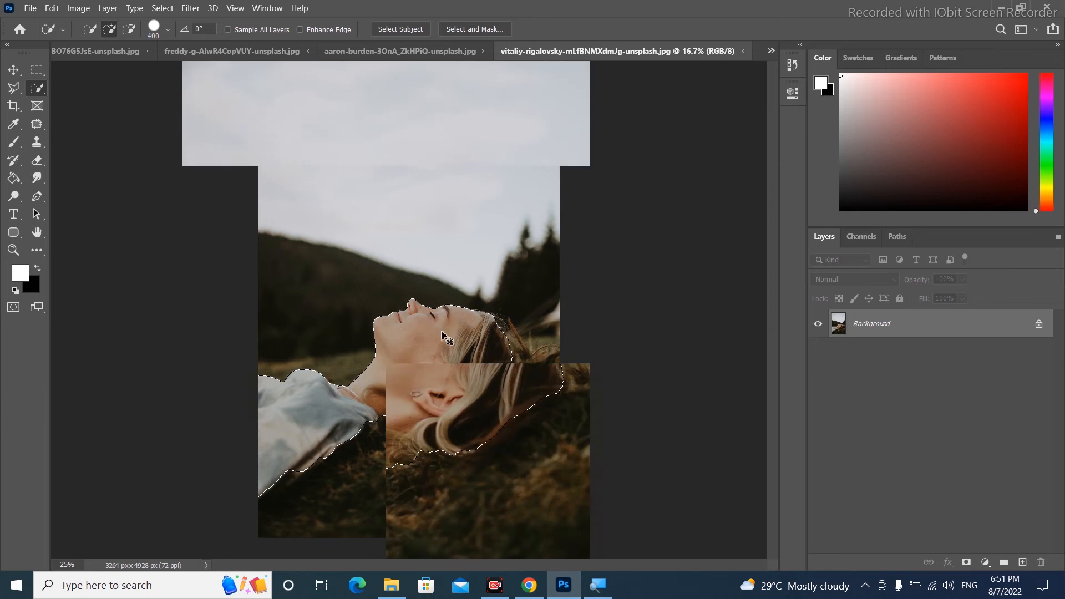
pyautogui.hotkey('ctrl', '+')
pyautogui.hotkey('ctrl', '+')
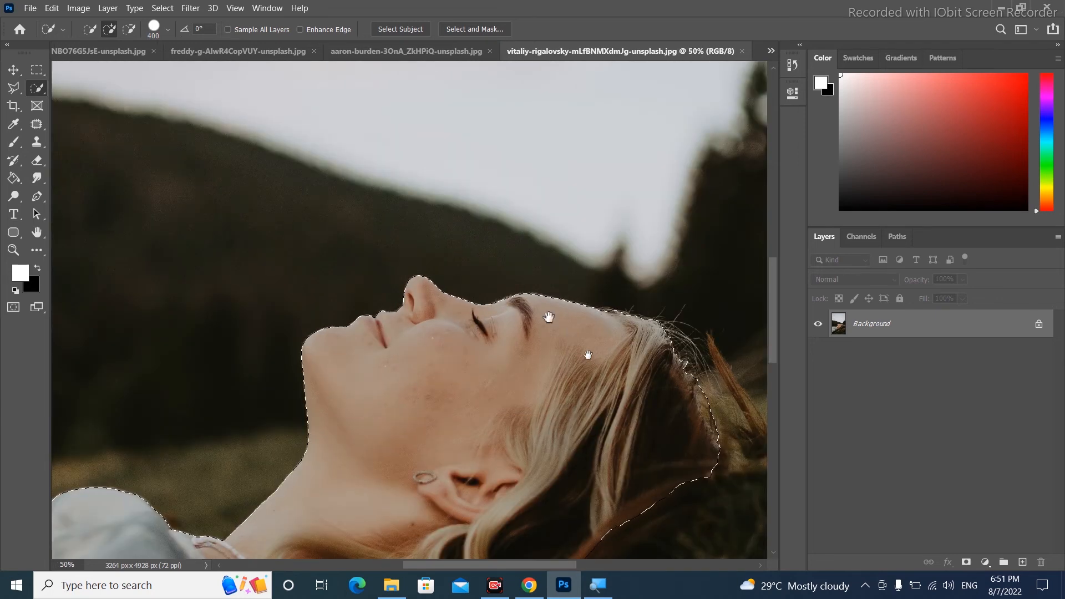
pyautogui.scroll(-3, 506, 280)
pyautogui.hscroll(4, 507, 280)
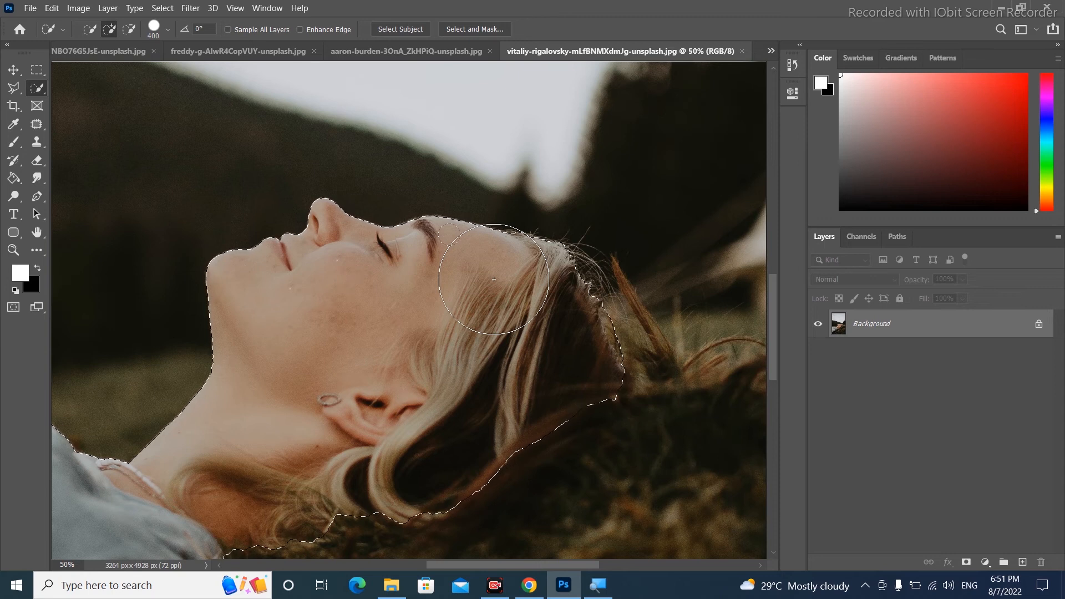
pyautogui.press('q')
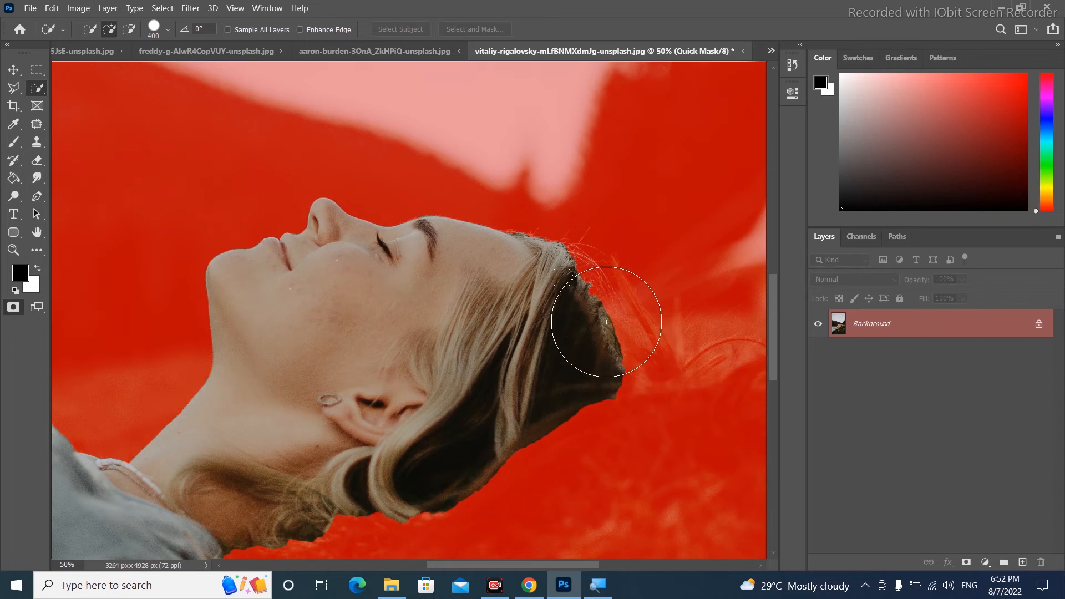
pyautogui.press('q')
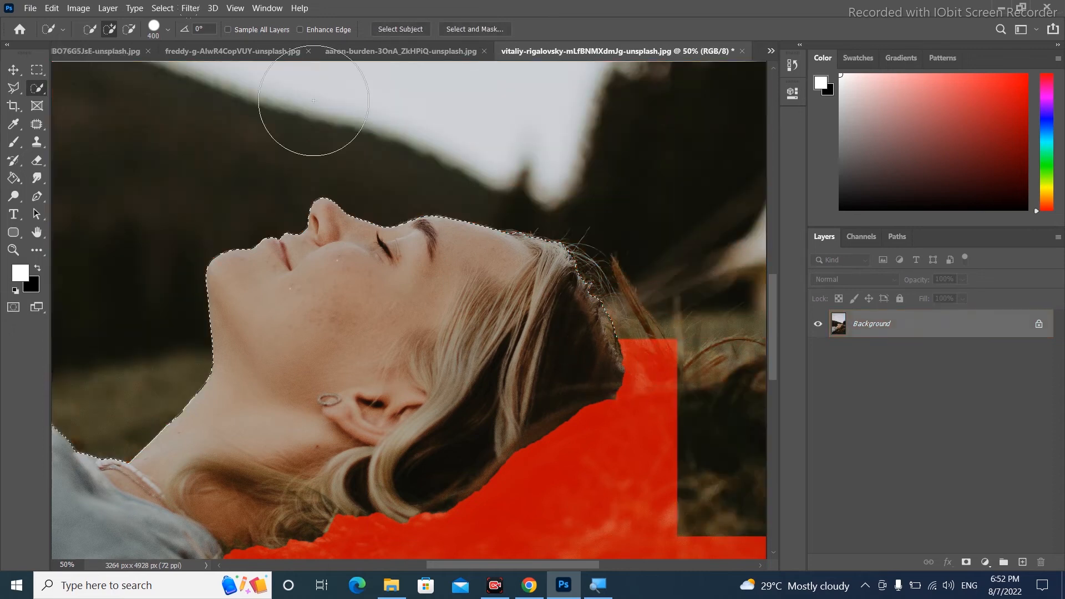
# Add the back of the hair to the selection
pyautogui.click(129, 31)
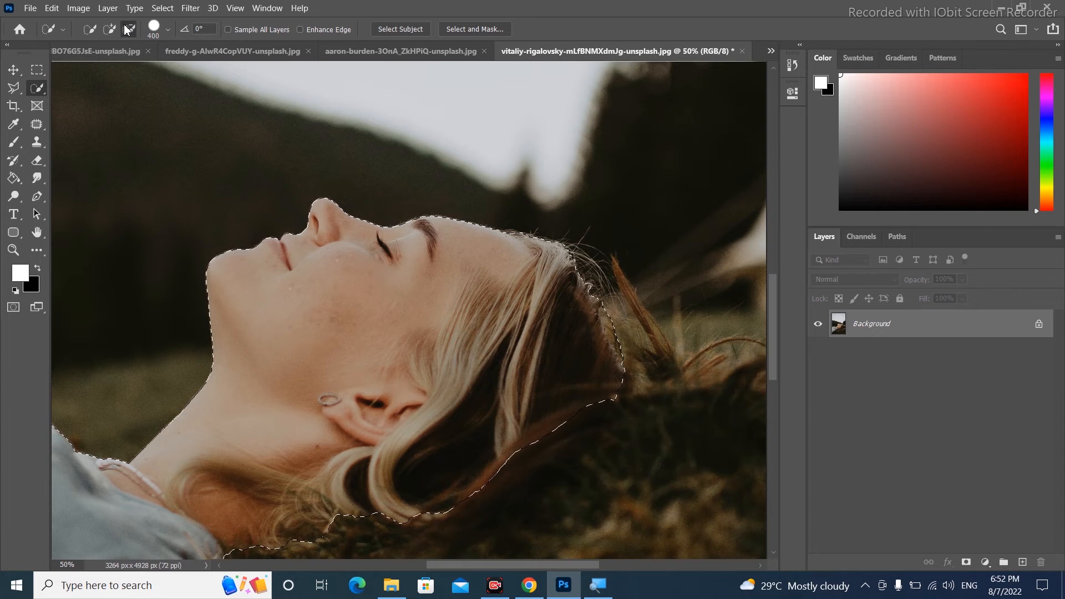
pyautogui.click(109, 30)
pyautogui.click(665, 325)
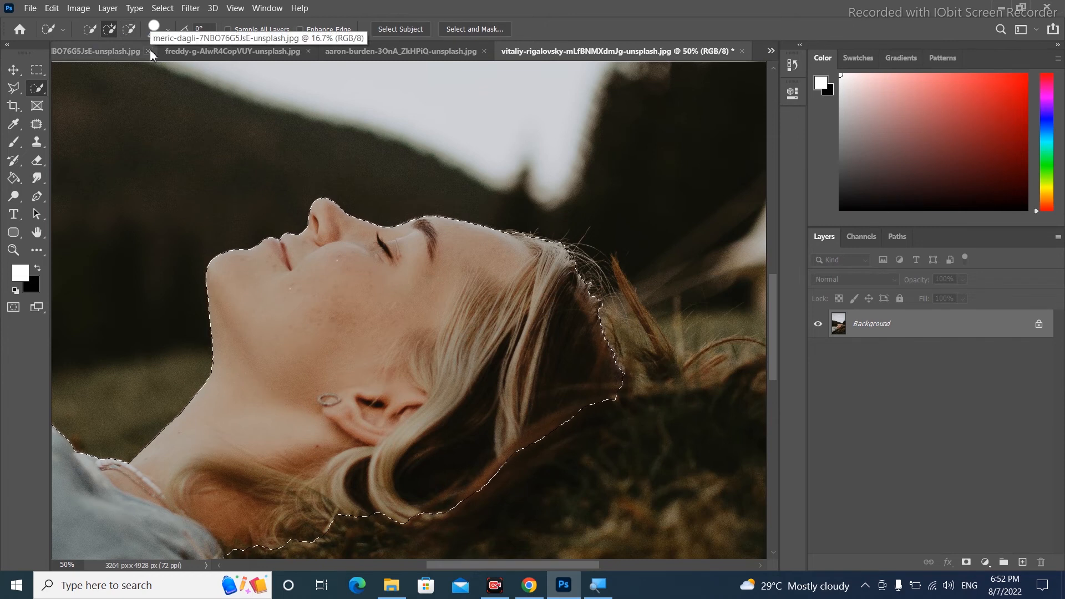
# Copy the selected woman onto a new layer and toggle the Background's visibility to check the cutout
pyautogui.hotkey('ctrl', '0')
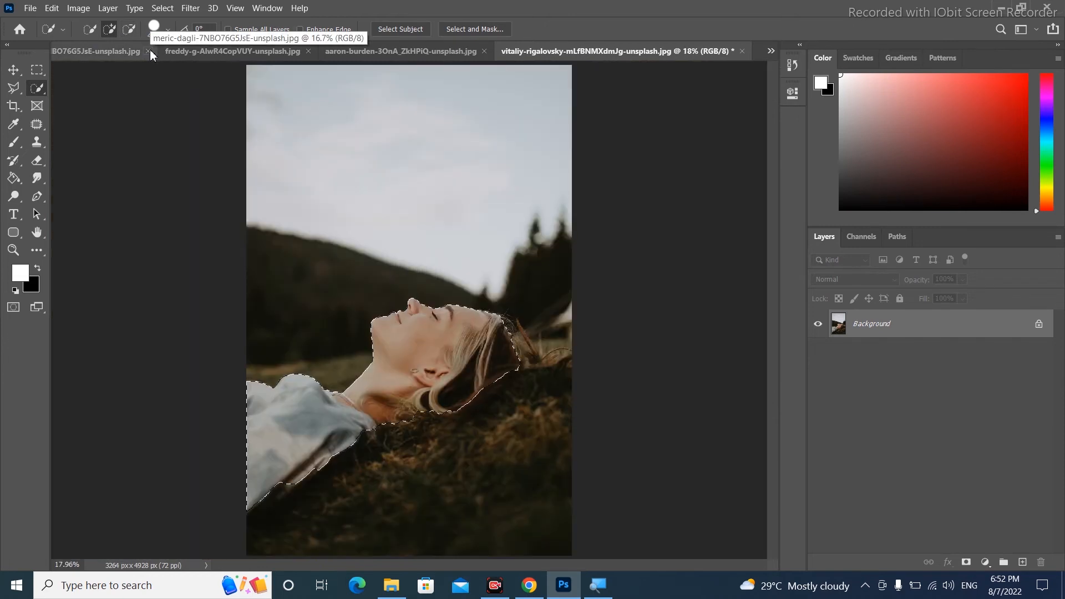
pyautogui.hotkey('ctrl', 'j')
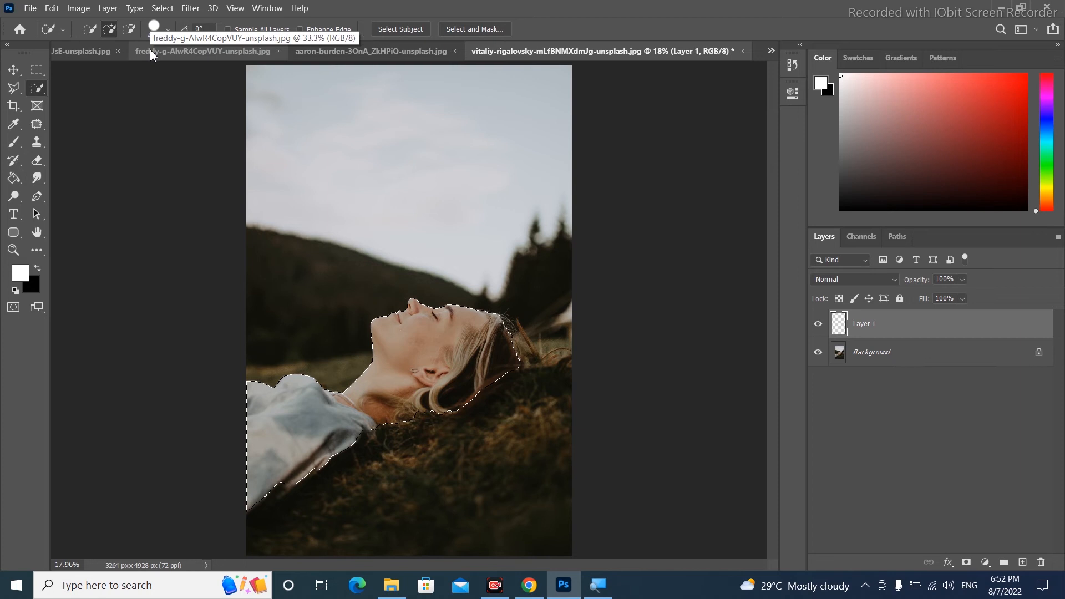
pyautogui.click(819, 360)
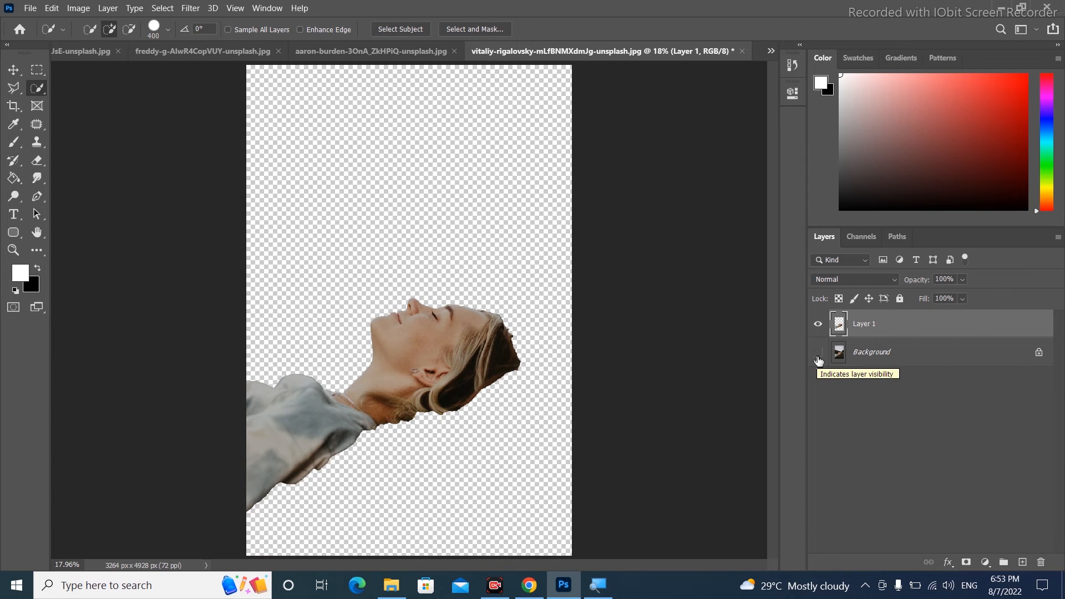
pyautogui.click(819, 360)
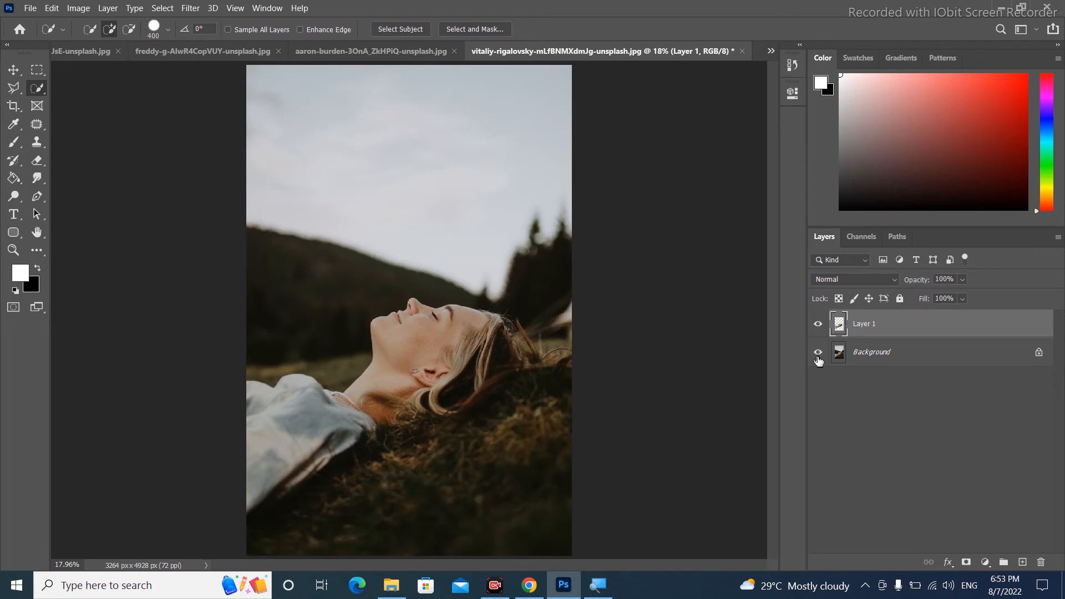
# Open the hydrangea photo and switch to the Magic Wand Tool
pyautogui.click(393, 51)
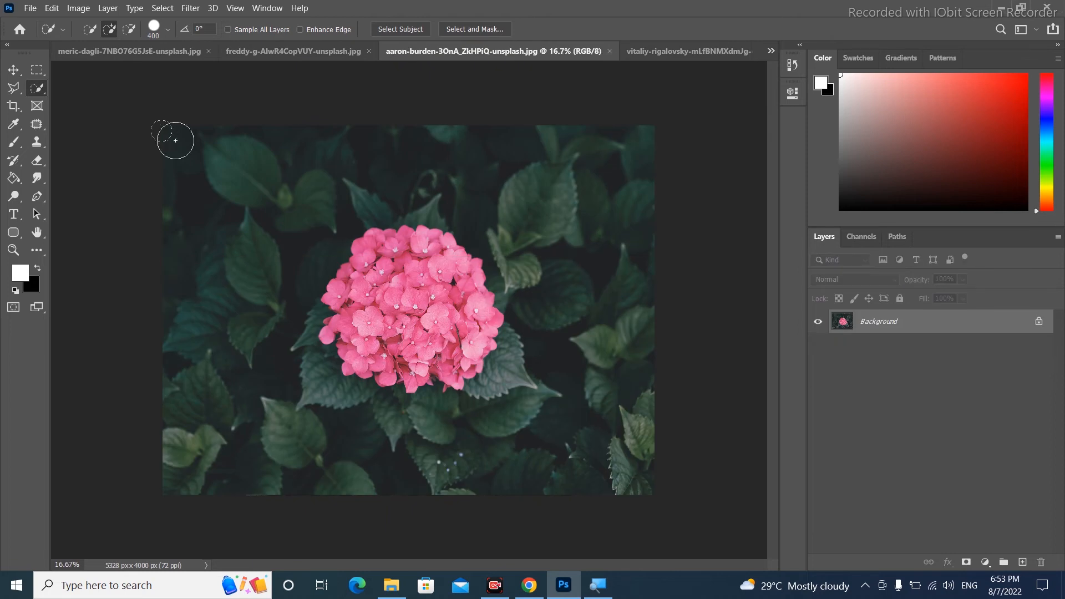
pyautogui.rightClick(40, 89)
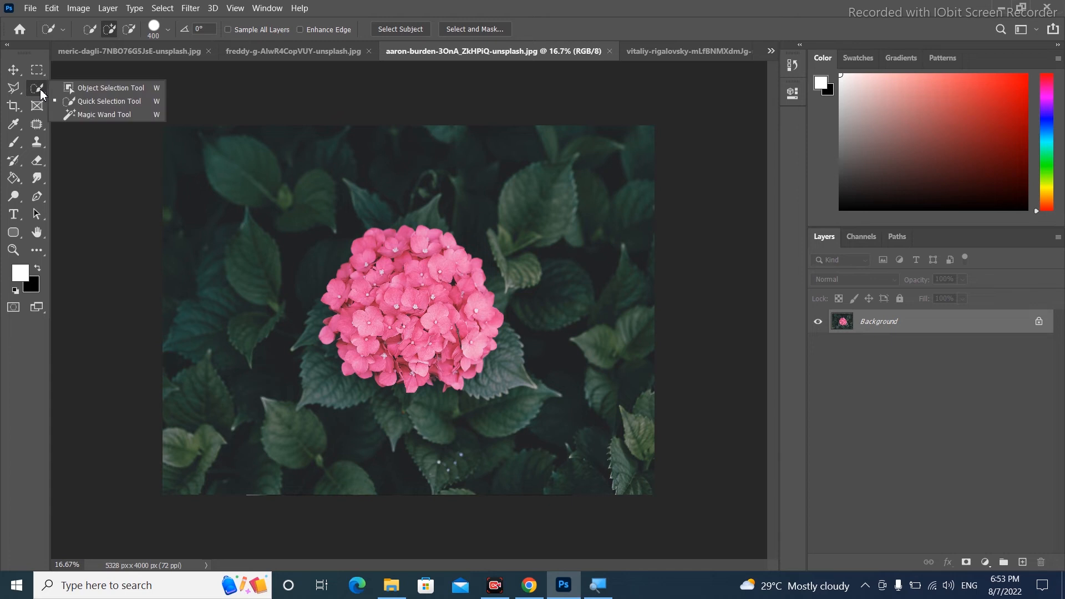
pyautogui.click(63, 116)
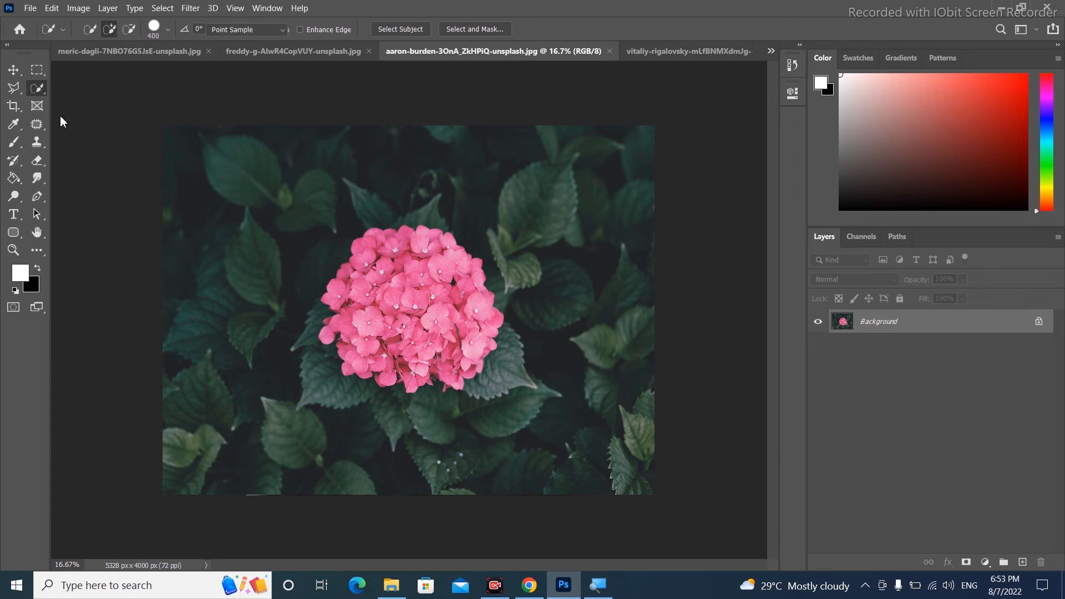
pyautogui.hotkey('ctrl', '+')
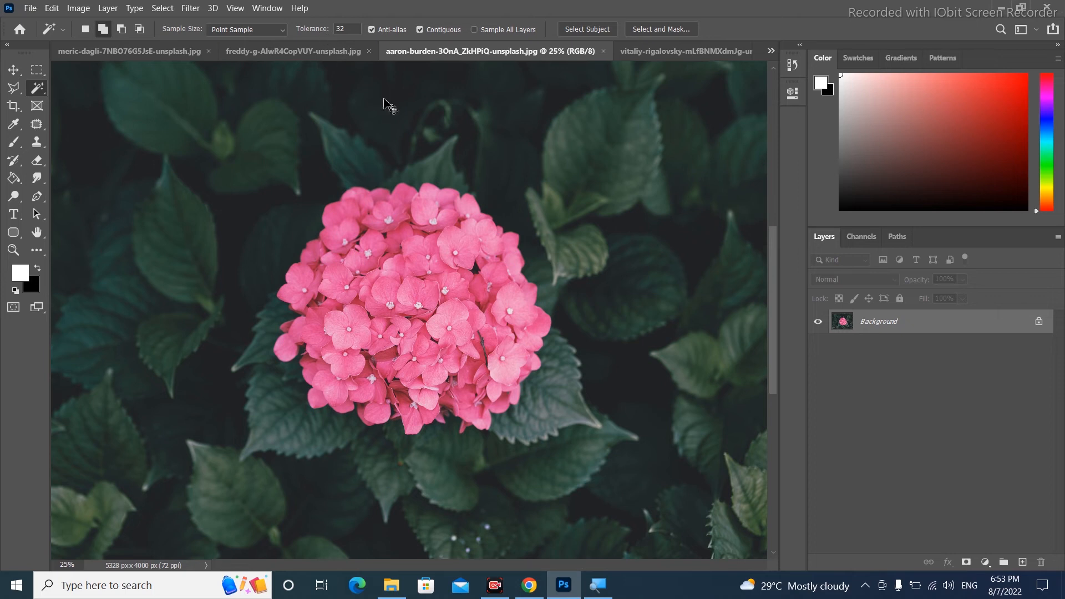
pyautogui.hotkey('ctrl', '-')
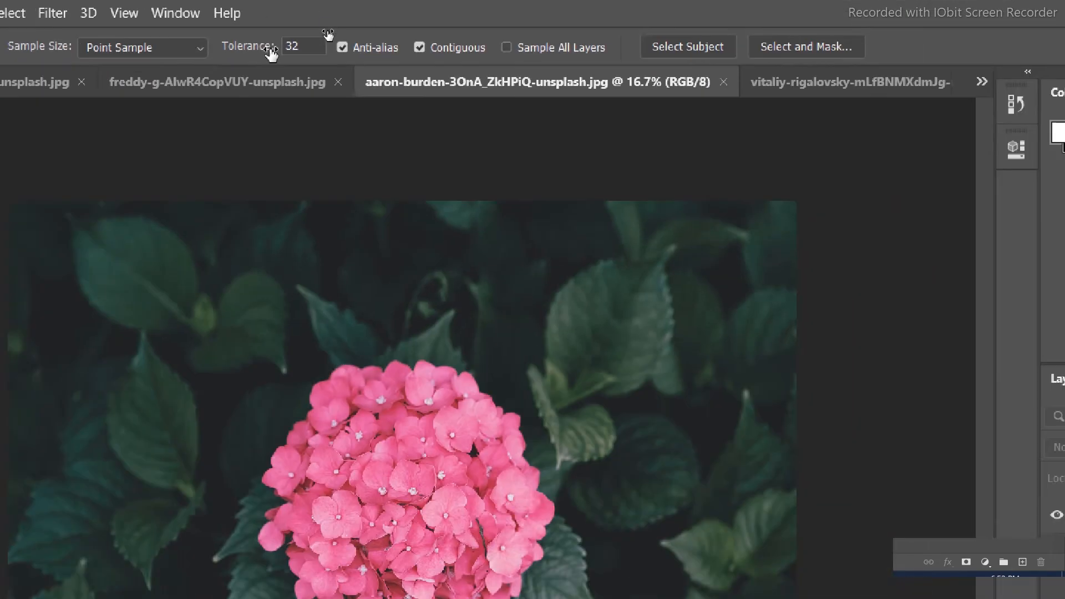
# Turn off Contiguous, sample the dark leaves, then deselect
pyautogui.click(420, 47)
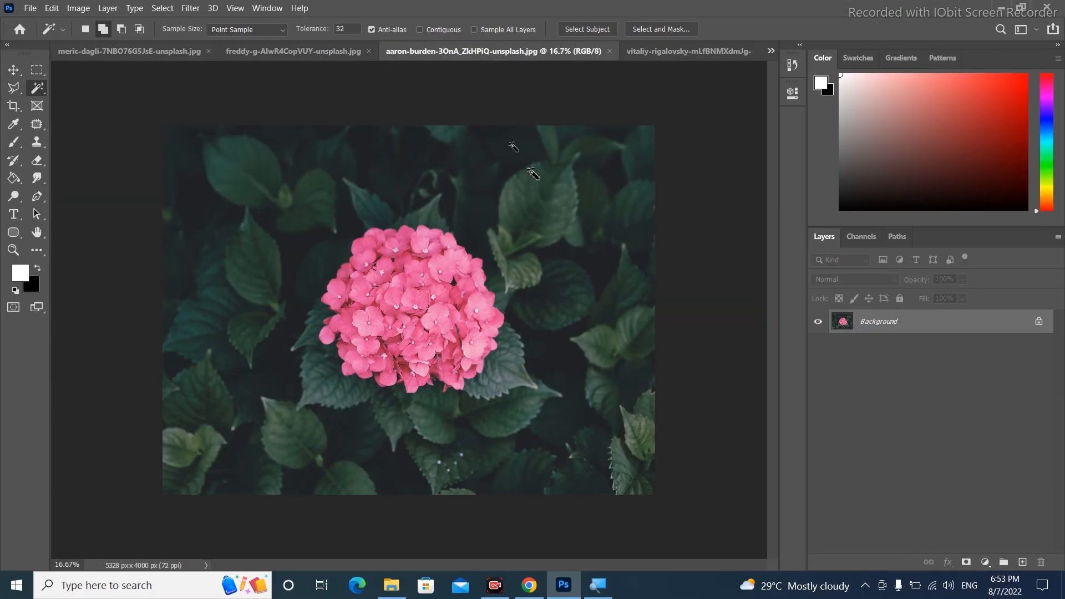
pyautogui.click(571, 214)
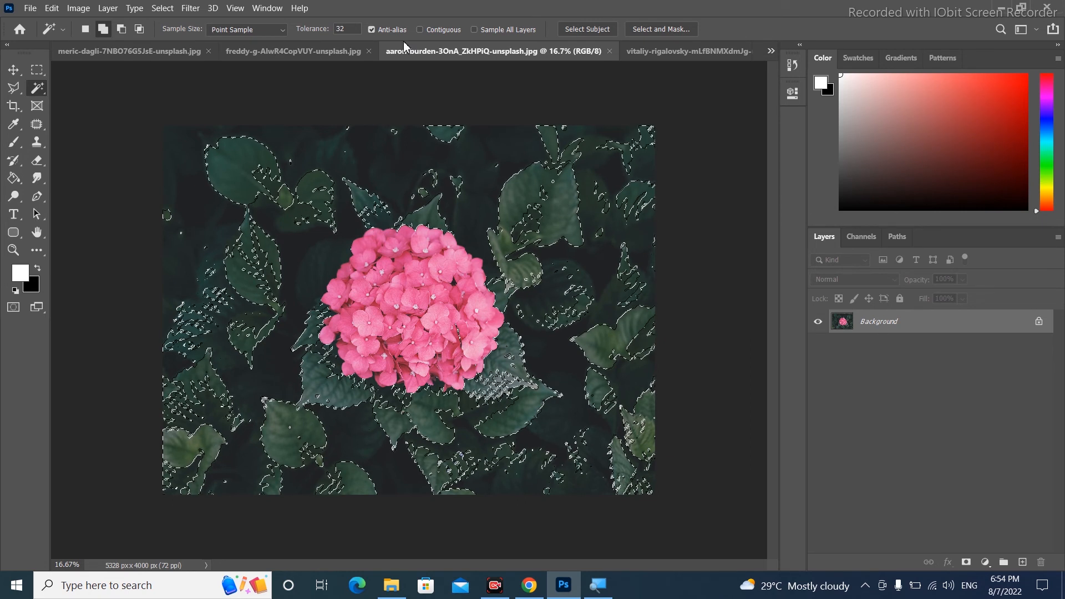
pyautogui.hotkey('ctrl', 'd')
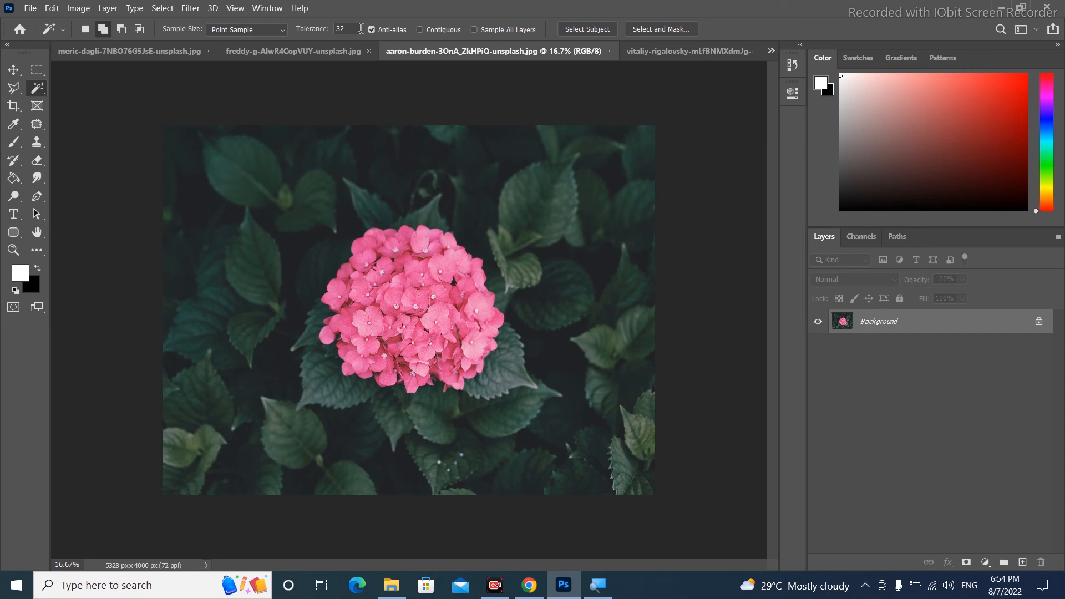
# Set the Magic Wand Tolerance to 70 and select the leafy background with one click
pyautogui.click(361, 29)
pyautogui.press('BackSpace')
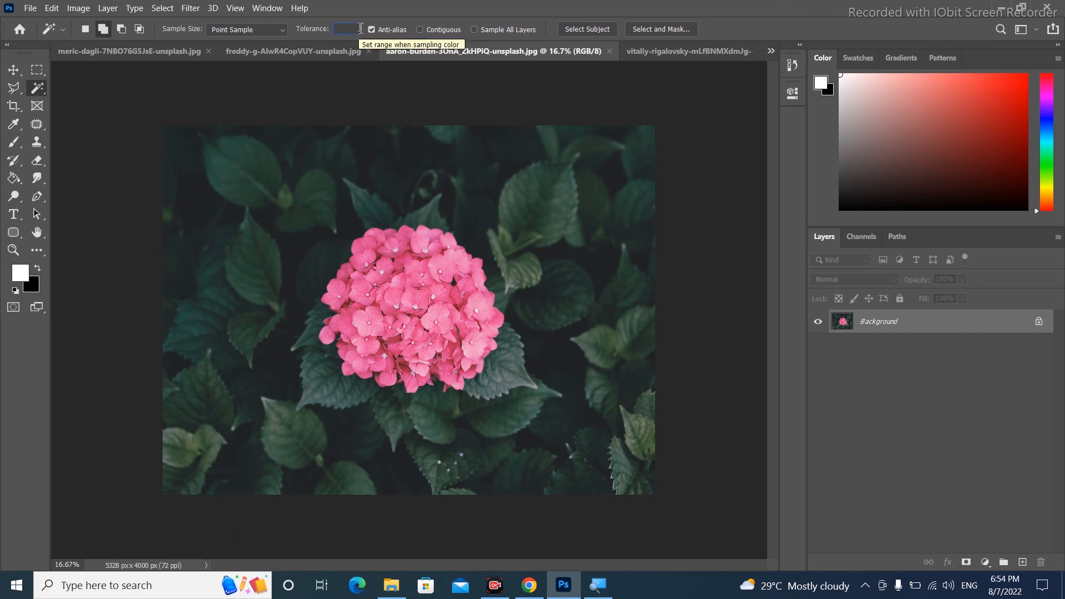
pyautogui.write('70')
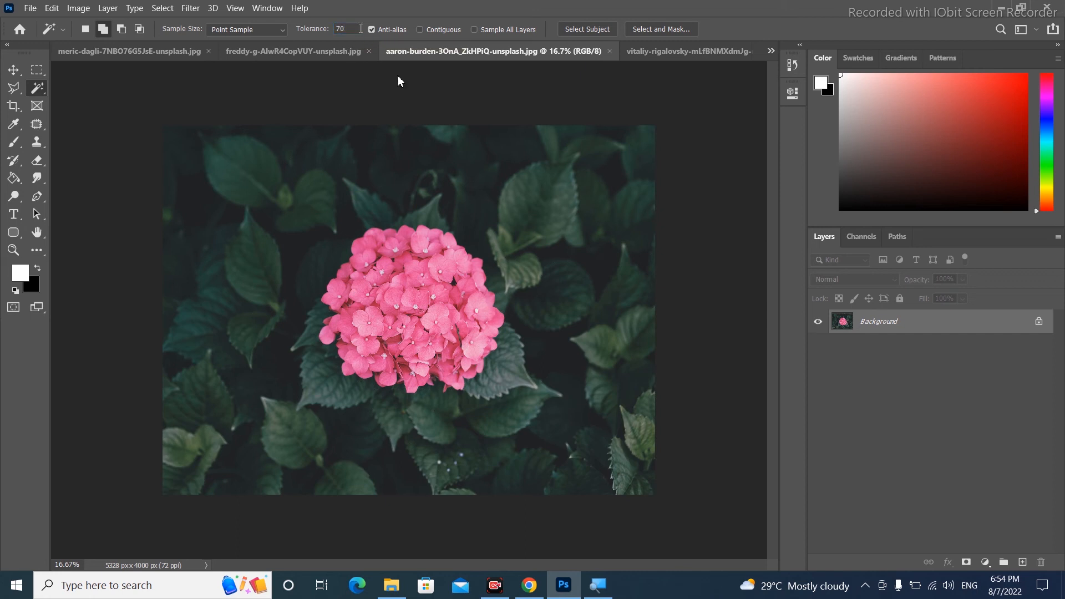
pyautogui.click(535, 193)
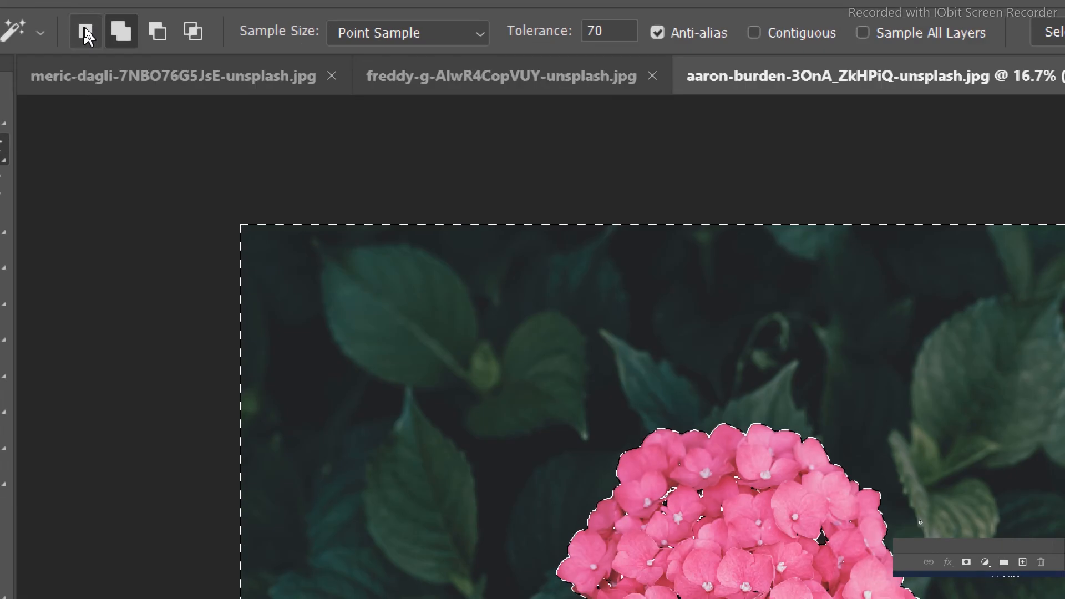
# Switch the Magic Wand to Add to Selection mode and add another area near the hydrangea's top to the selection
pyautogui.click(103, 28)
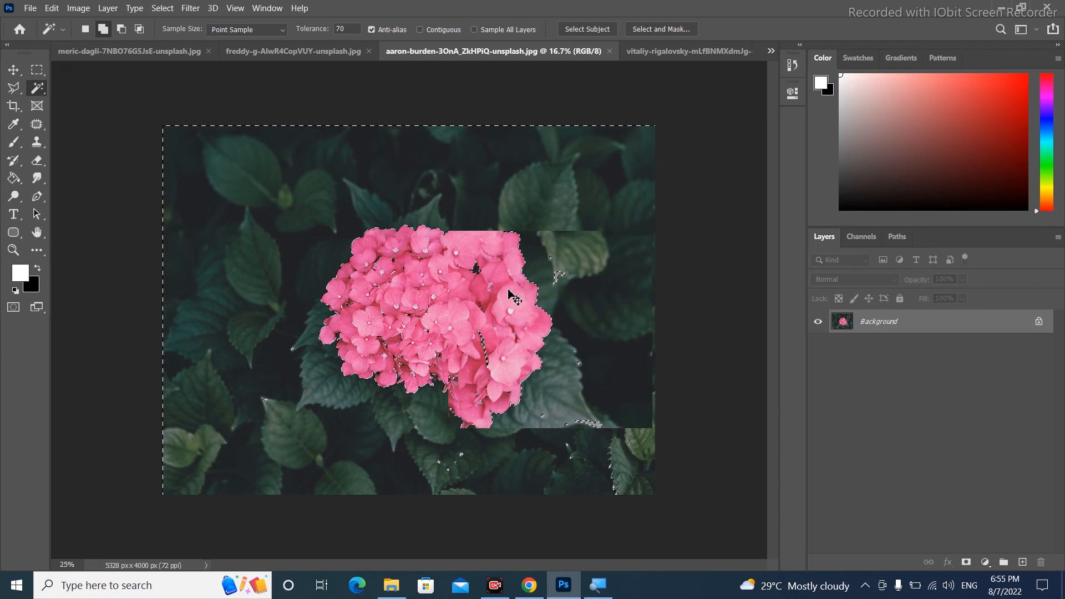
pyautogui.hotkey('ctrl', '+')
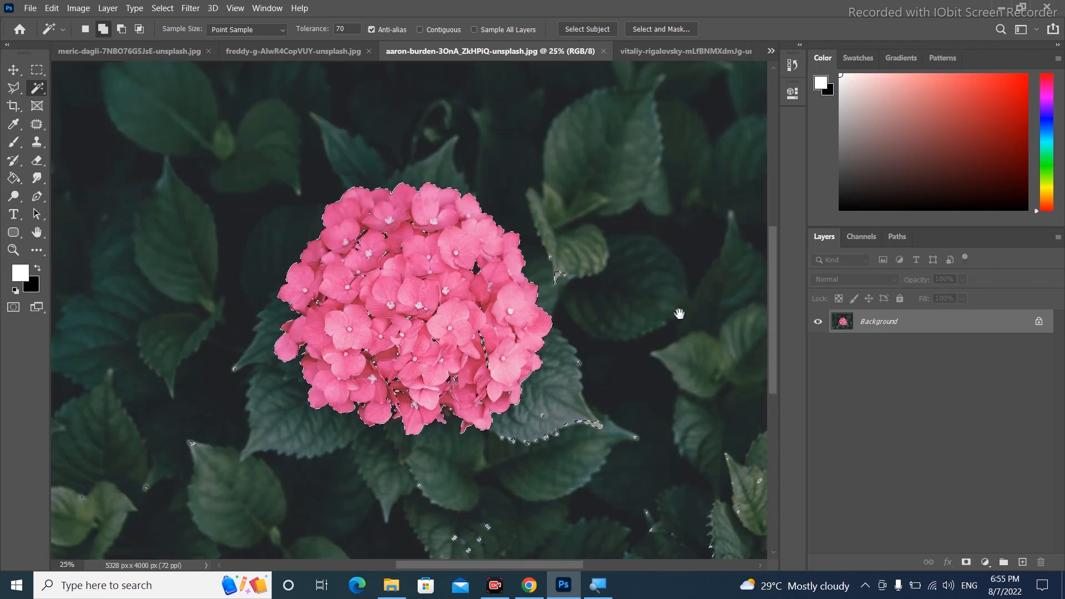
pyautogui.moveTo(678, 311); pyautogui.dragTo(569, 291)
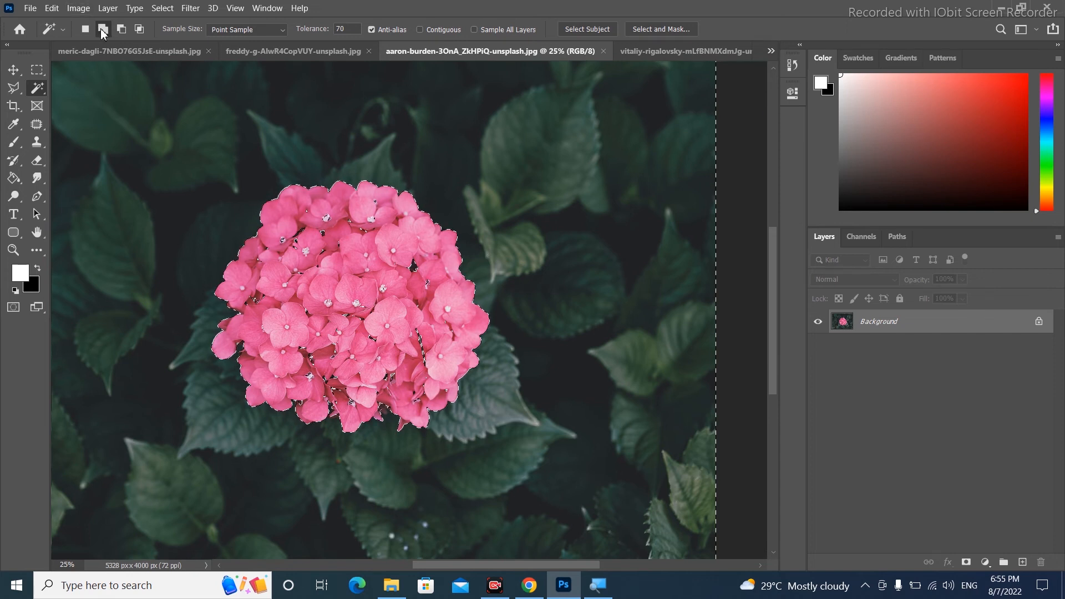
pyautogui.click(325, 213)
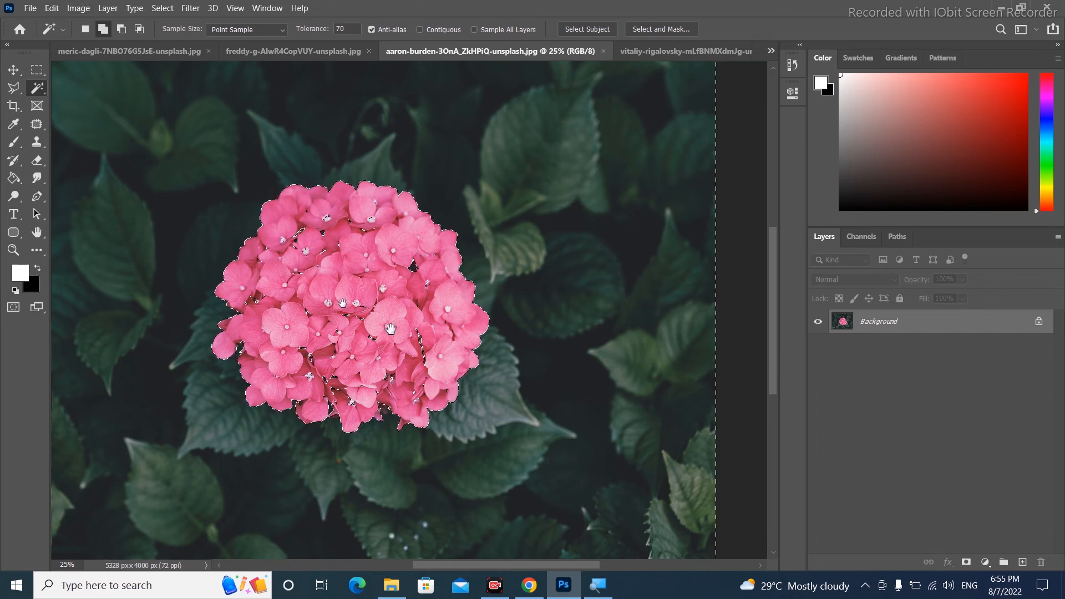
pyautogui.moveTo(339, 312); pyautogui.dragTo(465, 295)
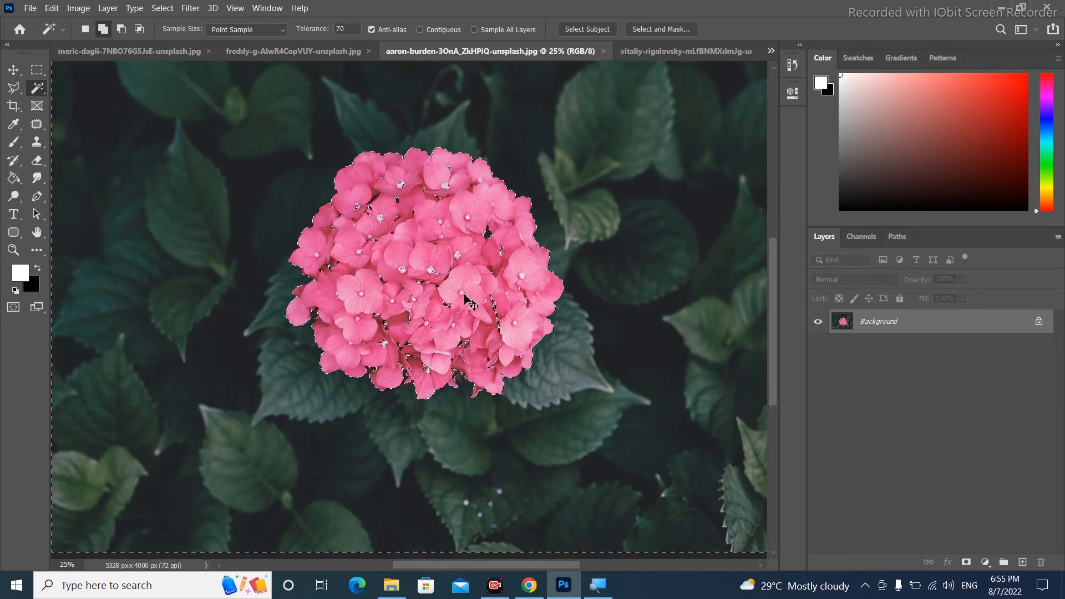
pyautogui.hotkey('ctrl', '0')
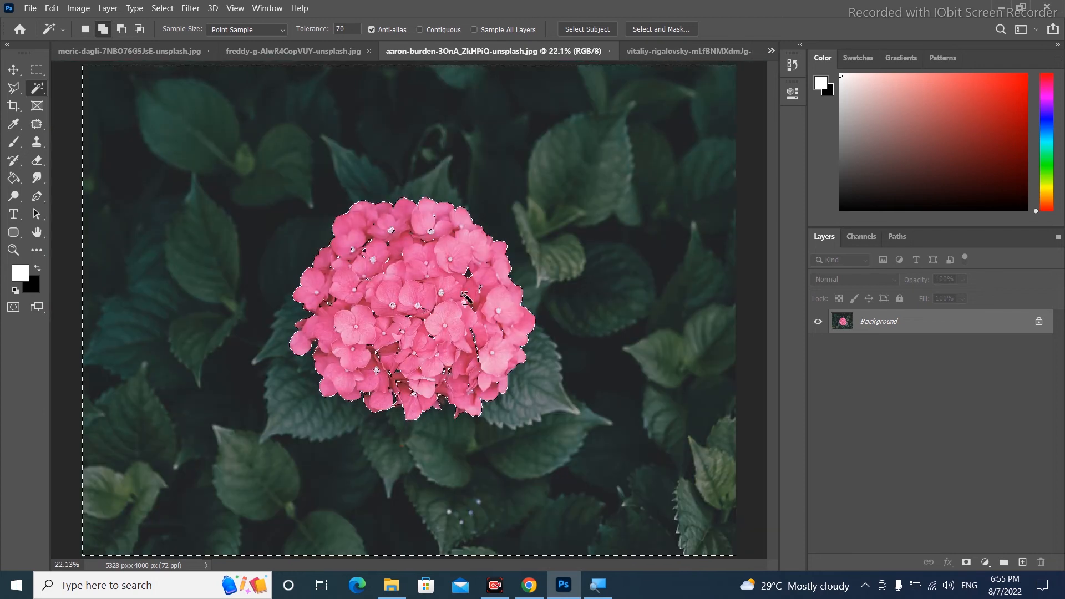
# Swap the foreground and background colours and toggle Quick Mask on and off to preview the selection
pyautogui.press('x')
pyautogui.press('q')
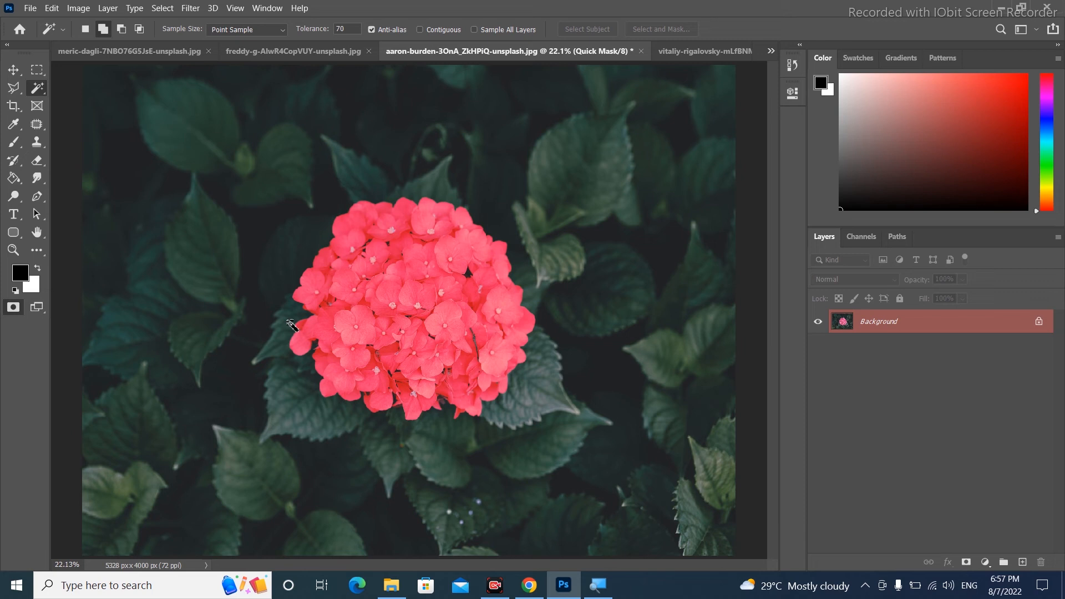
pyautogui.press('q')
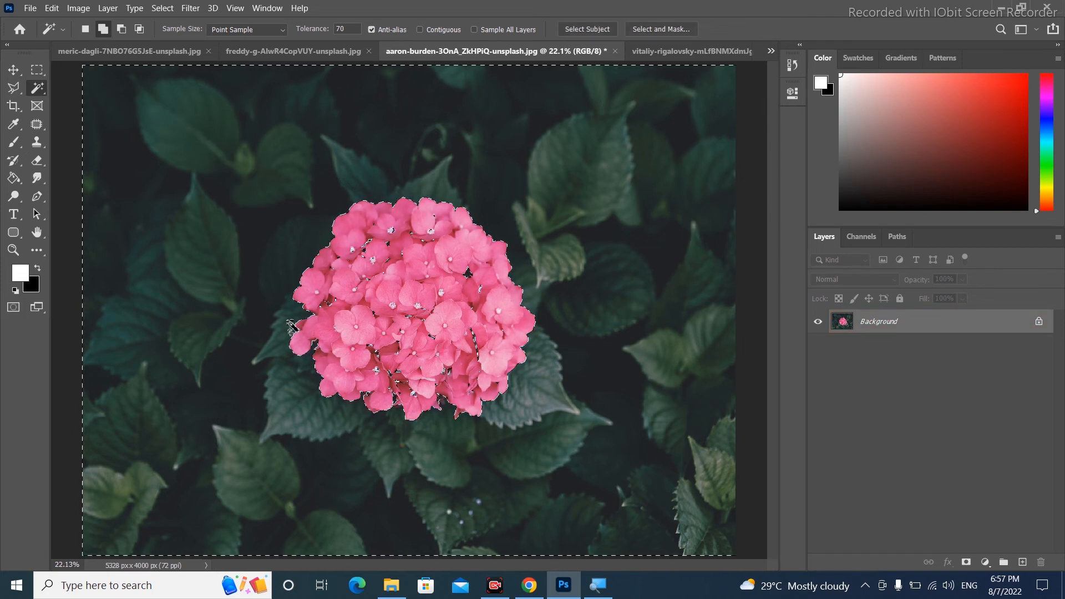
# Copy the selected leafy background onto a new layer, toggle the Background's visibility to inspect it, and undo the copy
pyautogui.hotkey('ctrl', 'j')
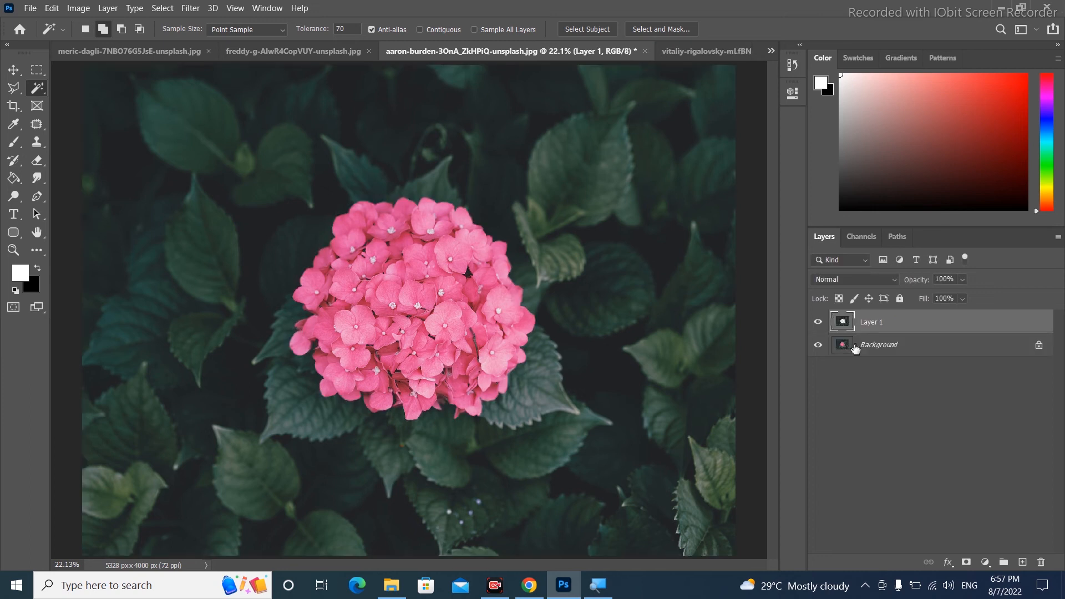
pyautogui.click(818, 347)
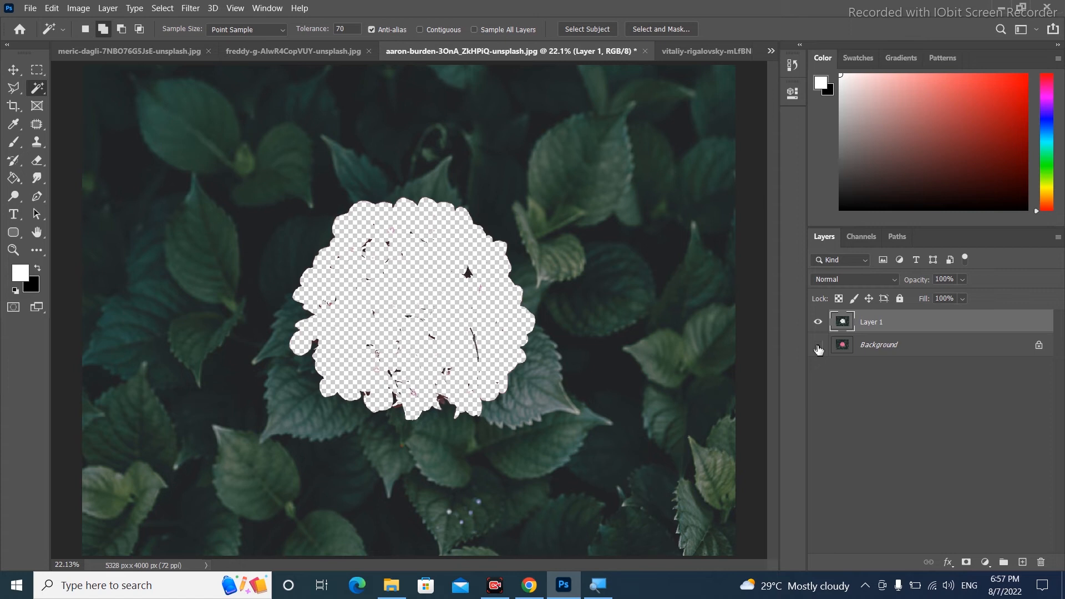
pyautogui.click(819, 347)
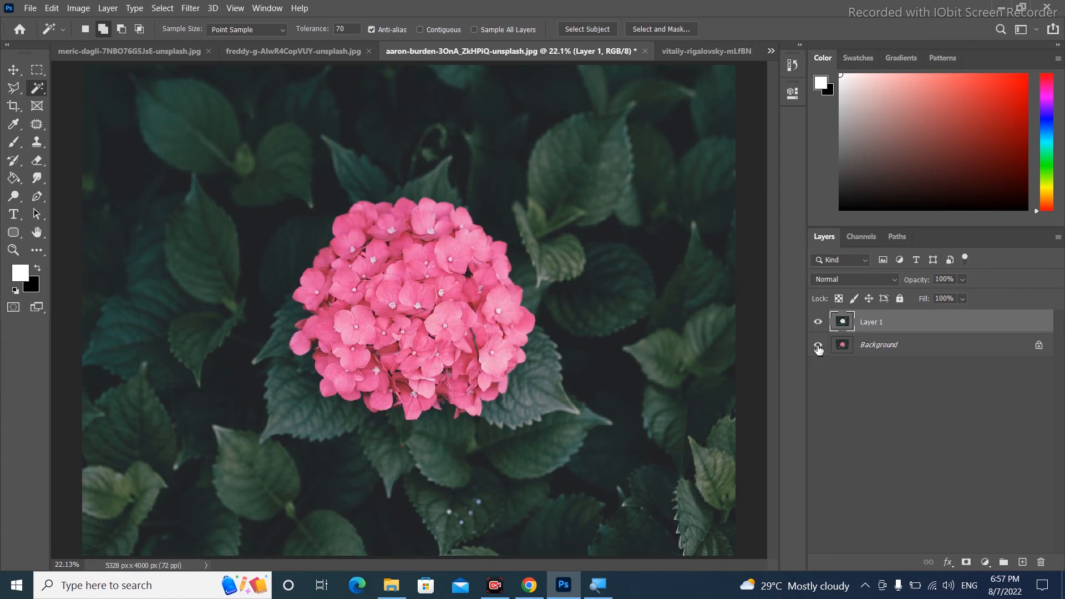
pyautogui.click(818, 346)
pyautogui.click(819, 346)
pyautogui.hotkey('ctrl', 'z')
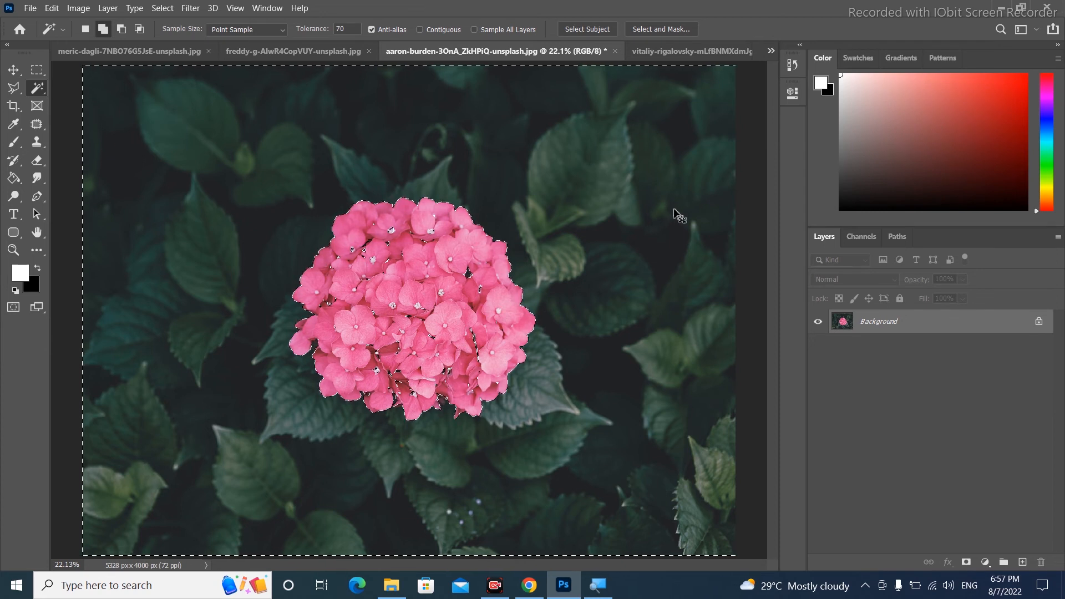
# Invert the selection, copy the hydrangea onto a new layer and toggle the Background's visibility to check the cutout
pyautogui.hotkey('ctrl', 'shift', 'i')
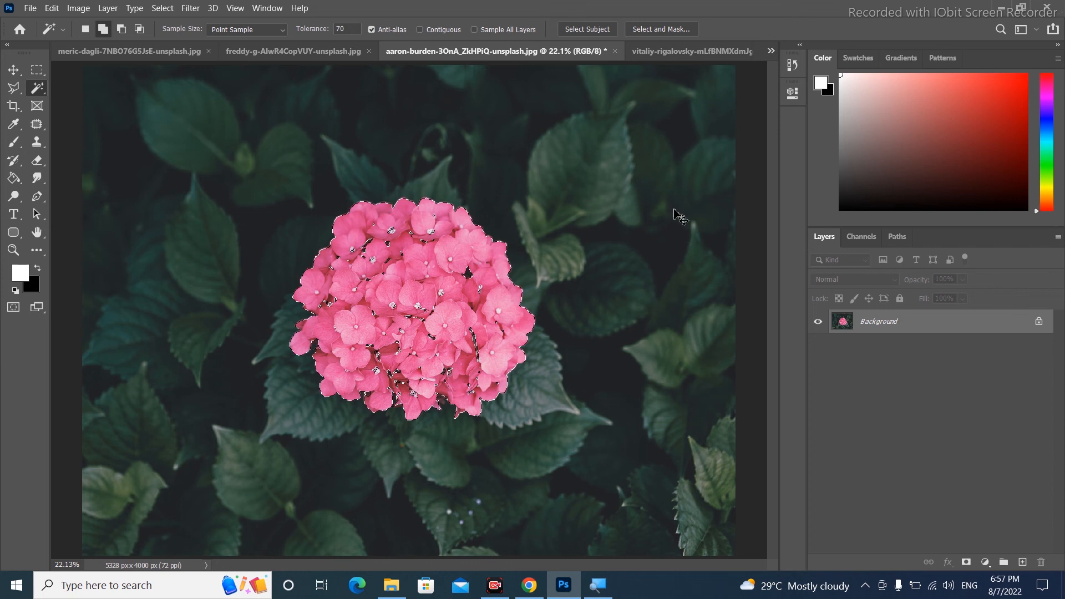
pyautogui.hotkey('ctrl', 'j')
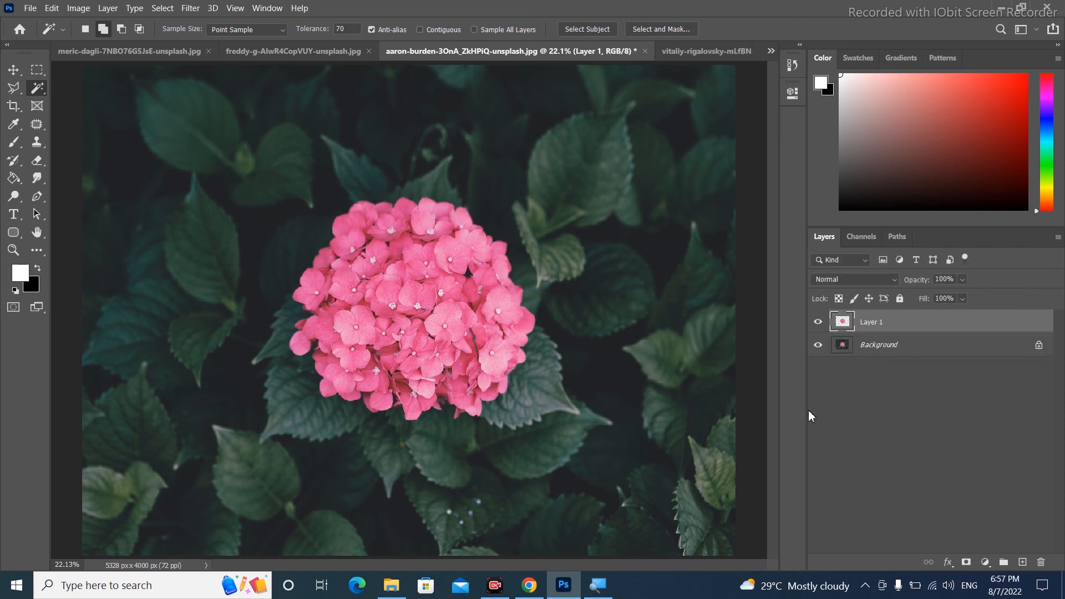
pyautogui.click(817, 353)
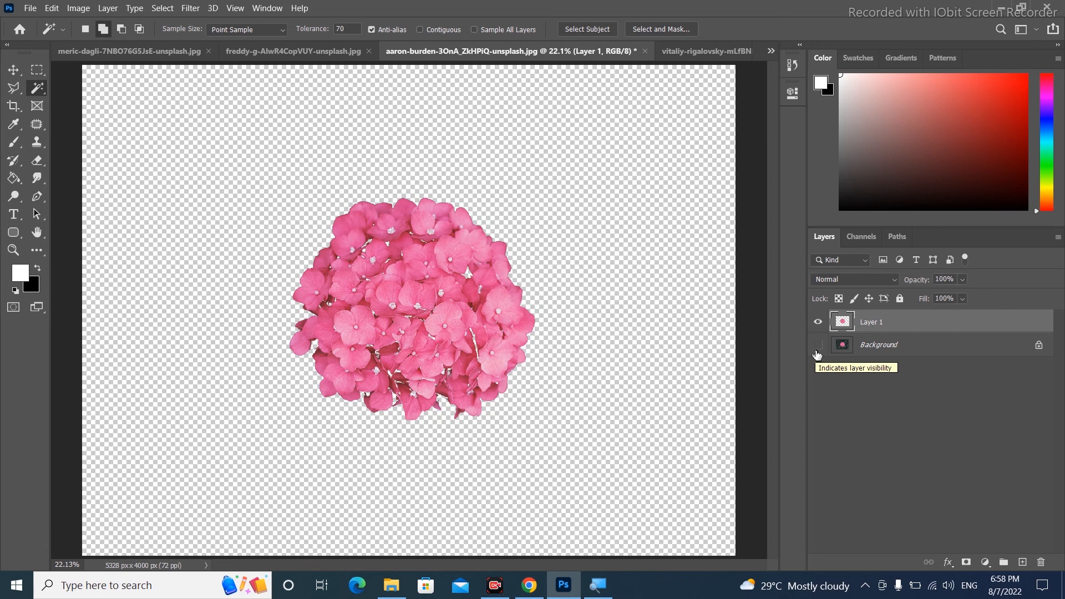
pyautogui.click(817, 351)
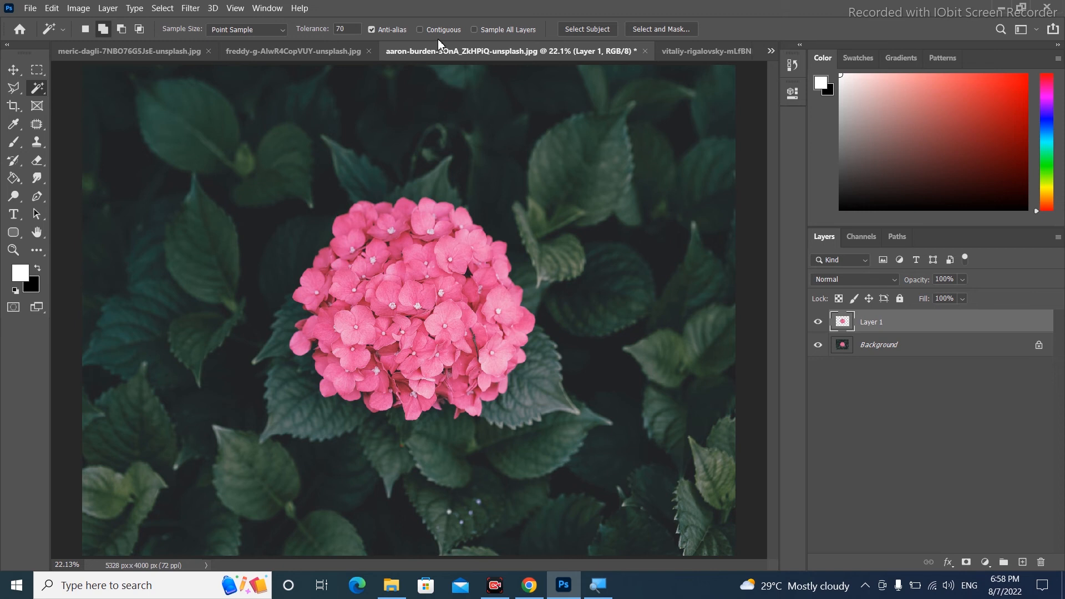
# Switch to the palm tree photo, turn off Contiguous and select the dark palm trees with one click
pyautogui.click(276, 58)
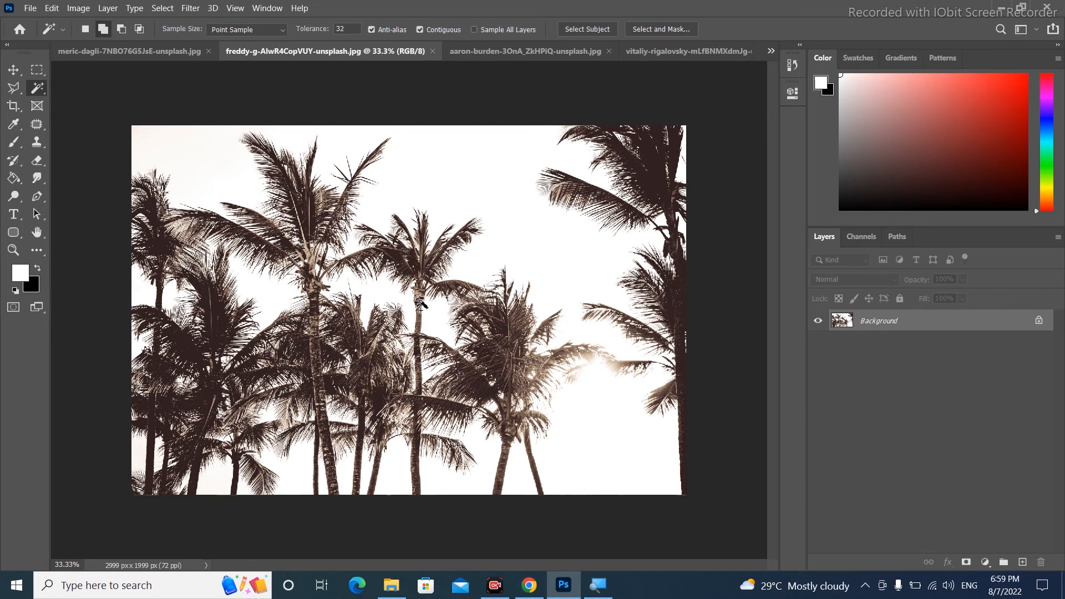
pyautogui.scroll(1, 420, 304)
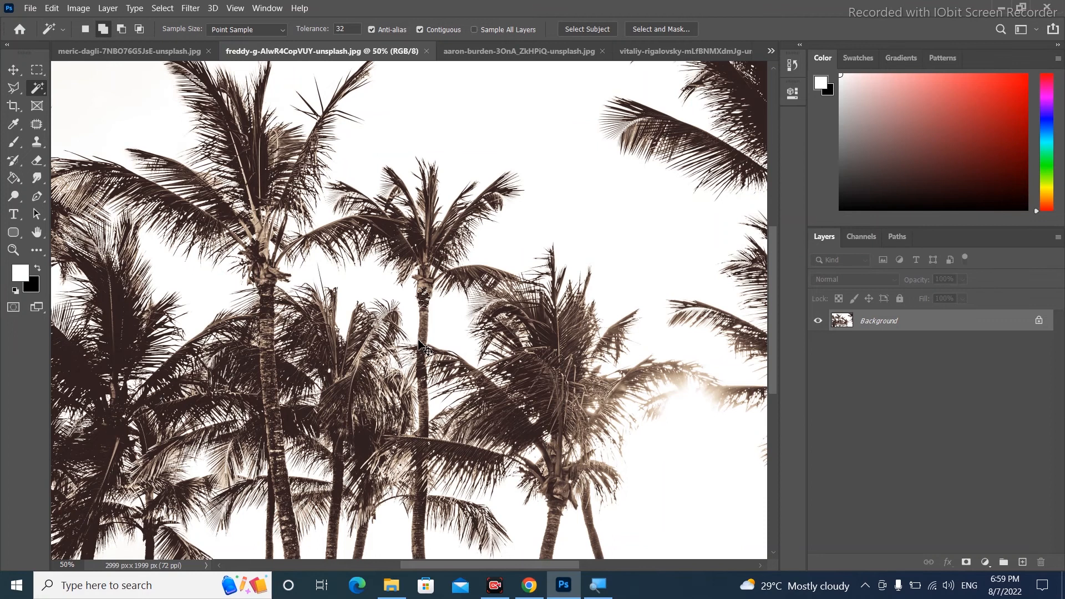
pyautogui.scroll(-1, 420, 345)
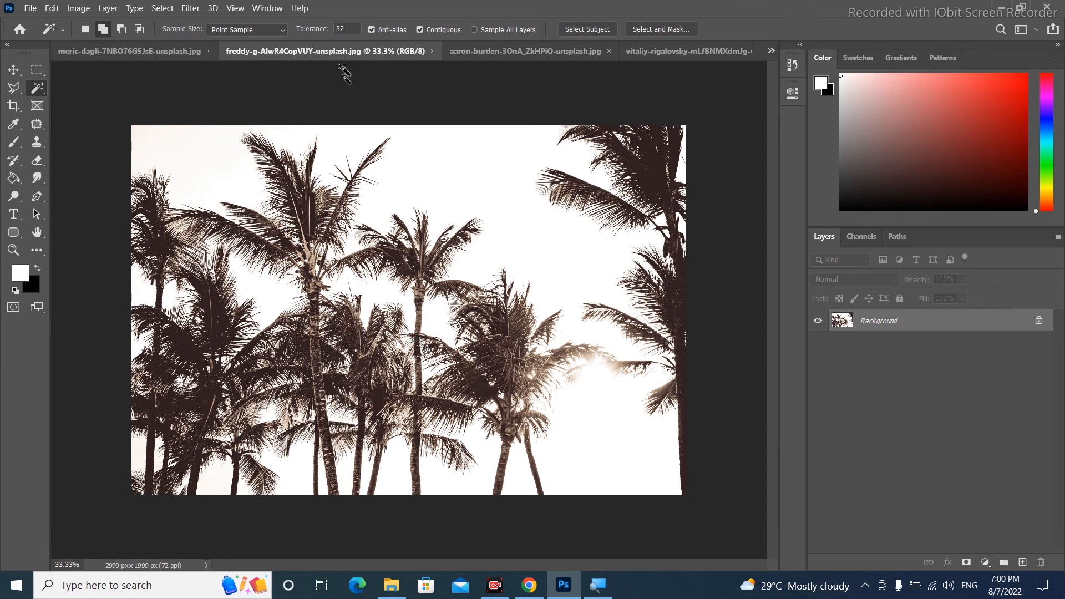
pyautogui.click(420, 30)
pyautogui.click(420, 298)
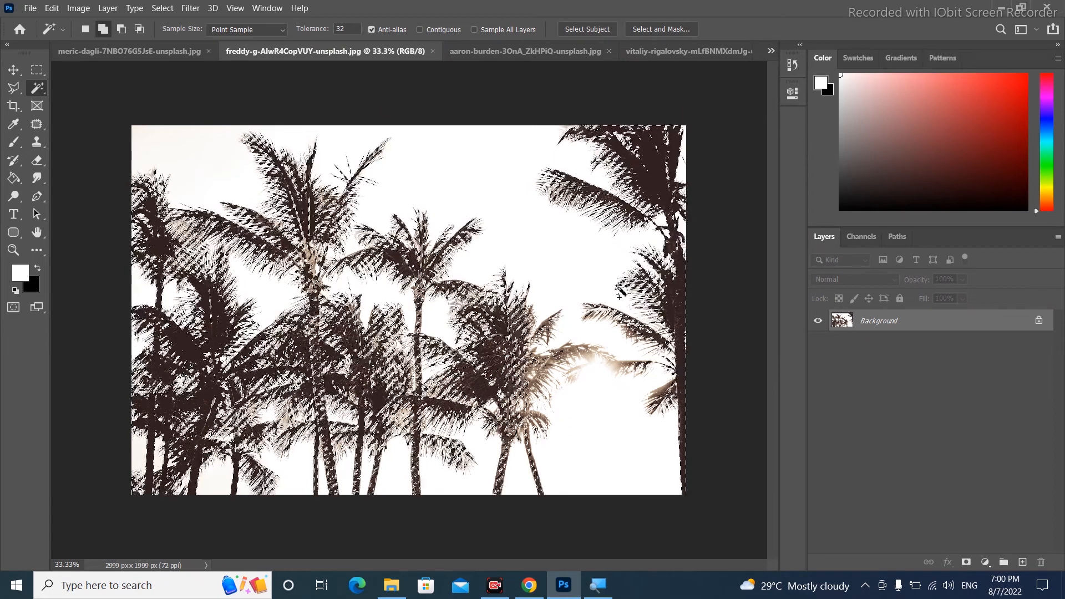
# Copy the palm tree selection onto a new layer, toggle the Background's visibility to inspect it, and delete that layer
pyautogui.hotkey('ctrl', '+')
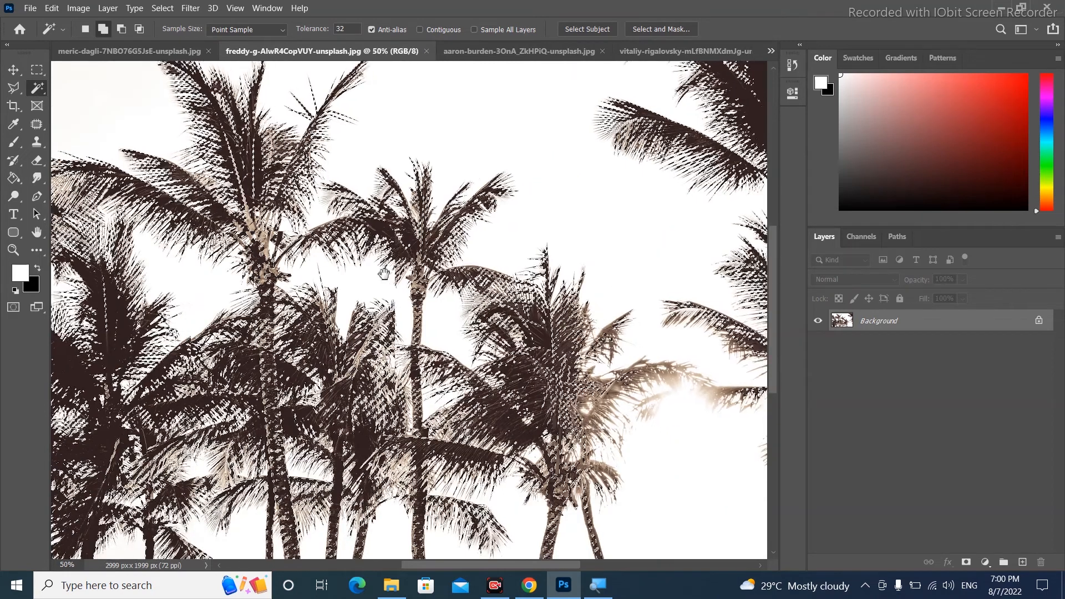
pyautogui.moveTo(618, 285); pyautogui.dragTo(378, 271)
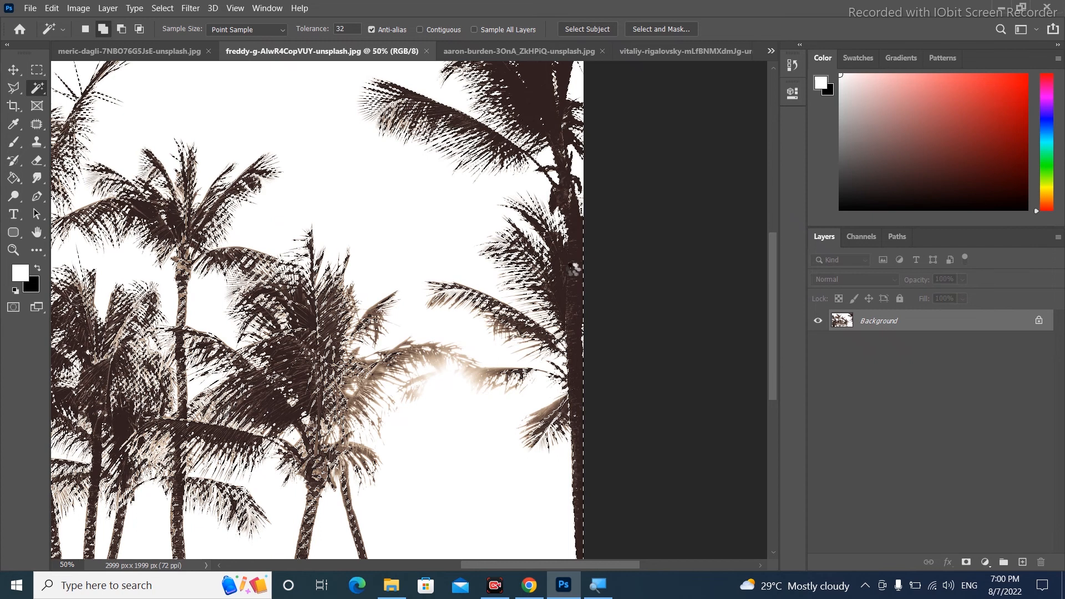
pyautogui.hotkey('ctrl', '0')
pyautogui.hotkey('ctrl', 'j')
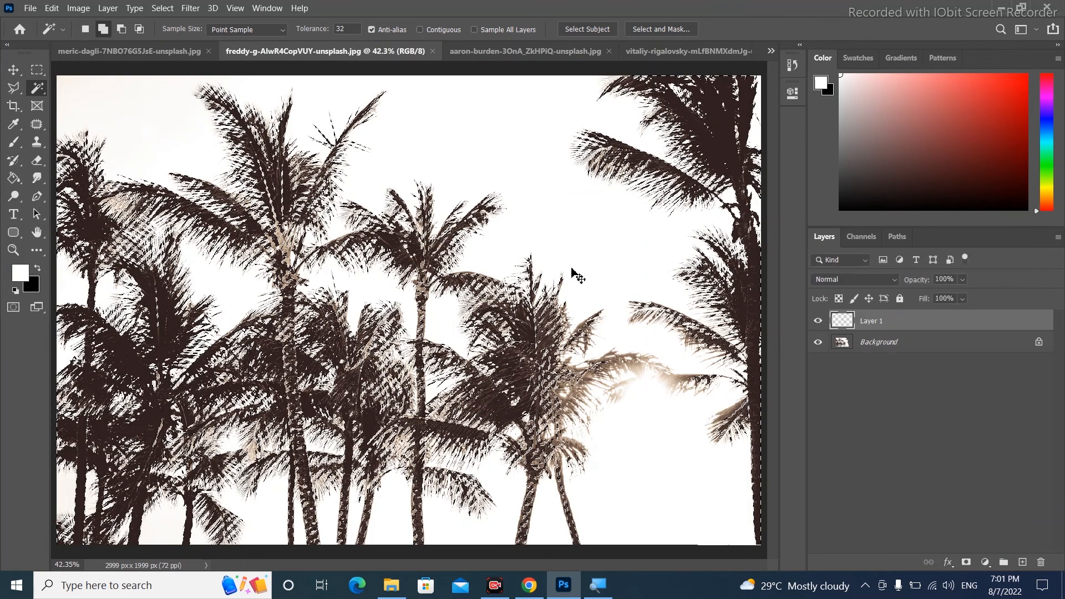
pyautogui.click(820, 343)
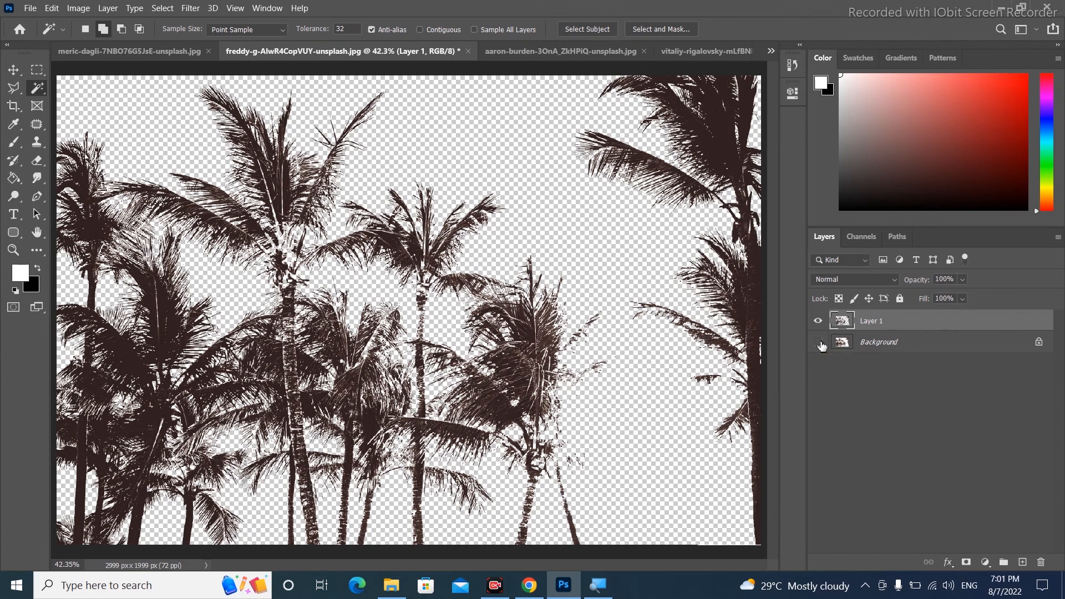
pyautogui.click(822, 344)
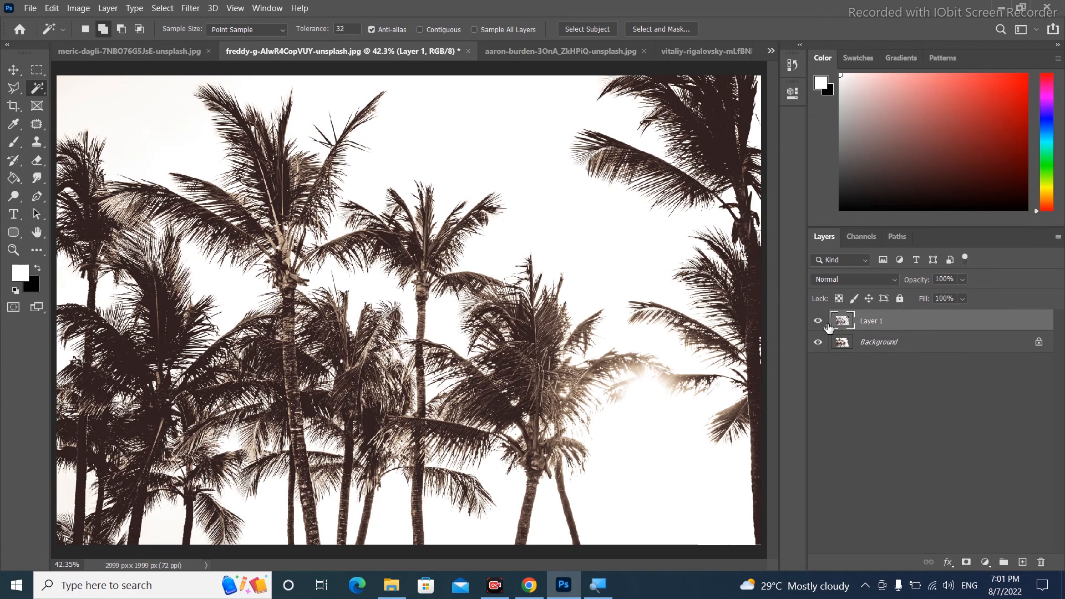
pyautogui.click(818, 342)
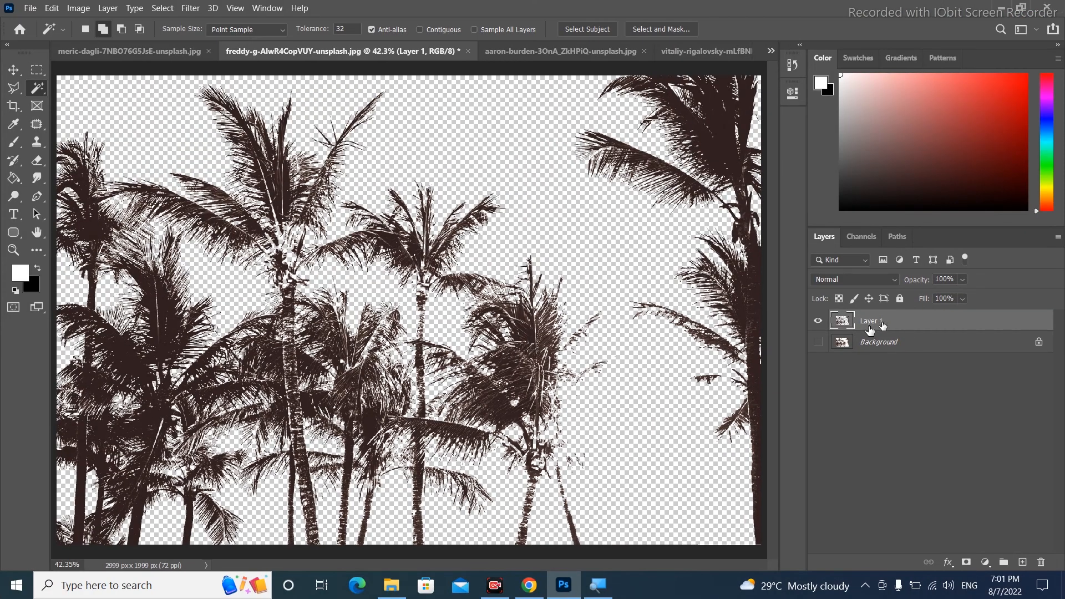
pyautogui.click(819, 341)
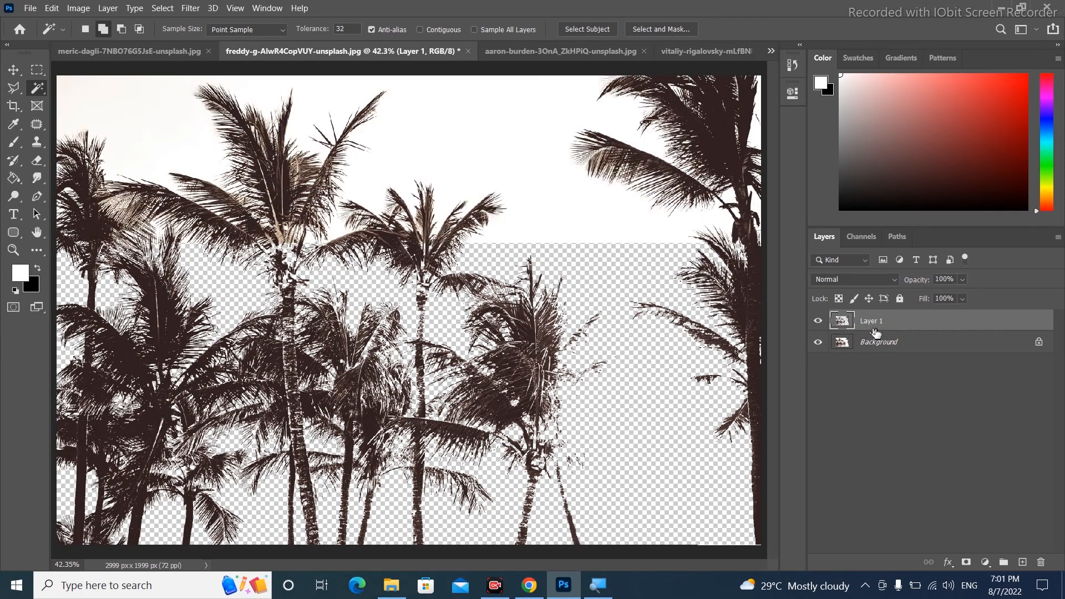
pyautogui.press('Delete')
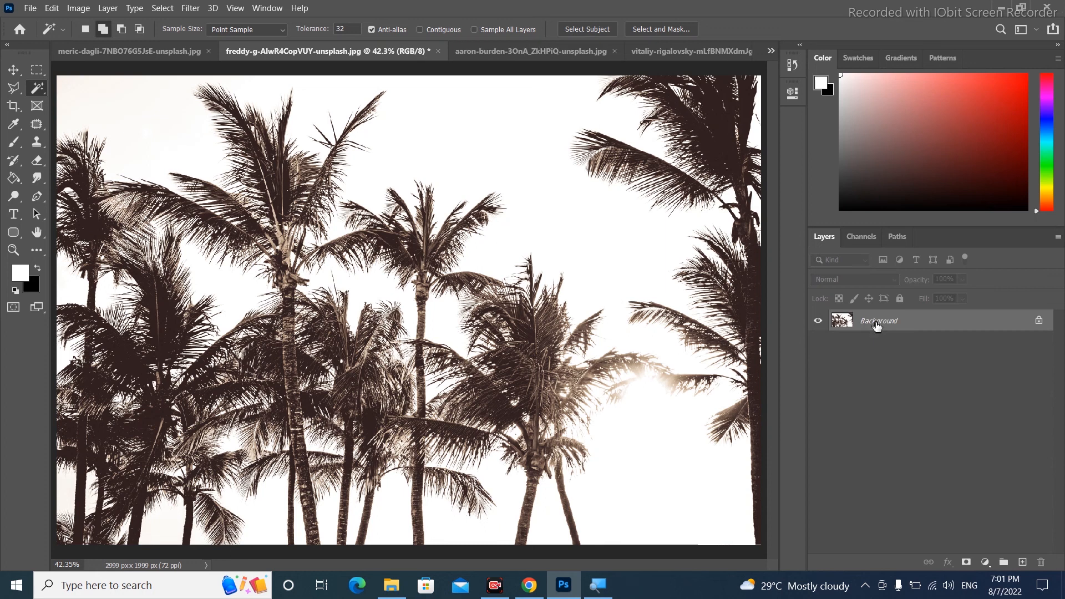
# Set the Magic Wand Tolerance to 70 and select the palm trees with one click
pyautogui.doubleClick(356, 29)
pyautogui.write('70')
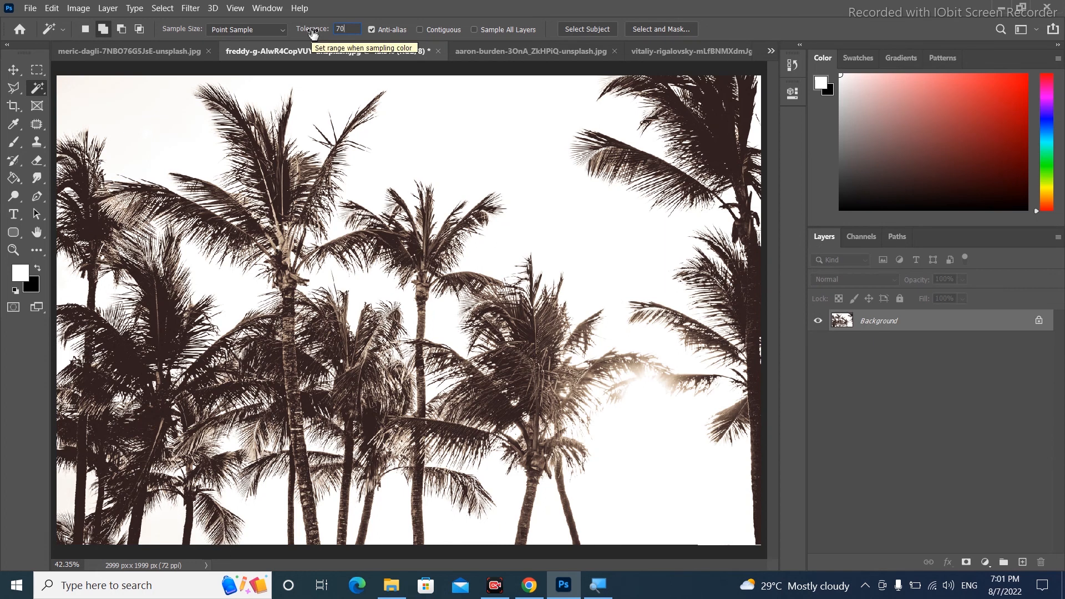
pyautogui.press('Return')
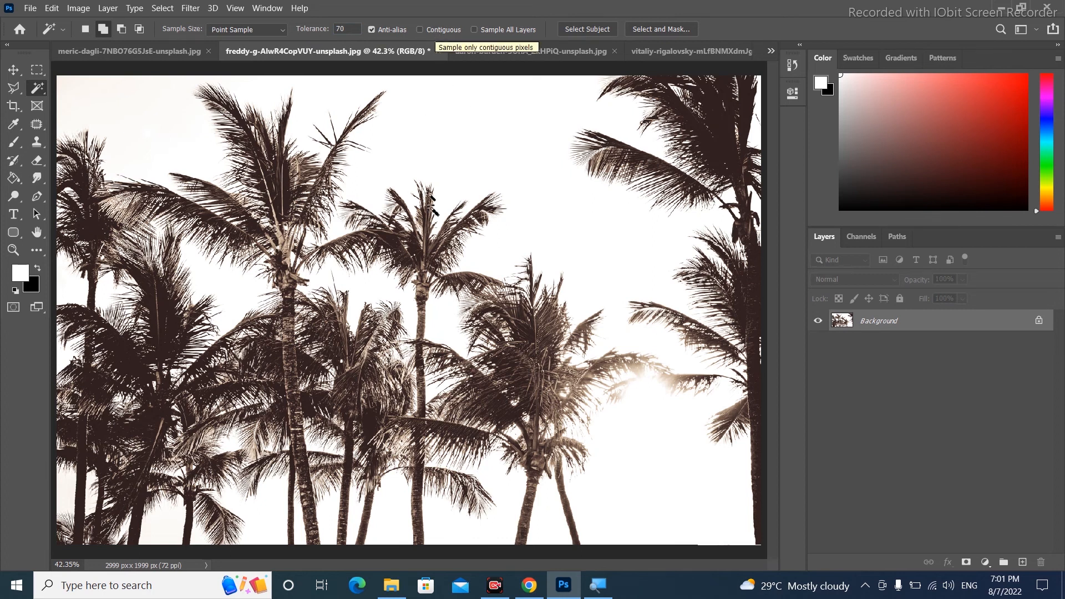
pyautogui.click(425, 302)
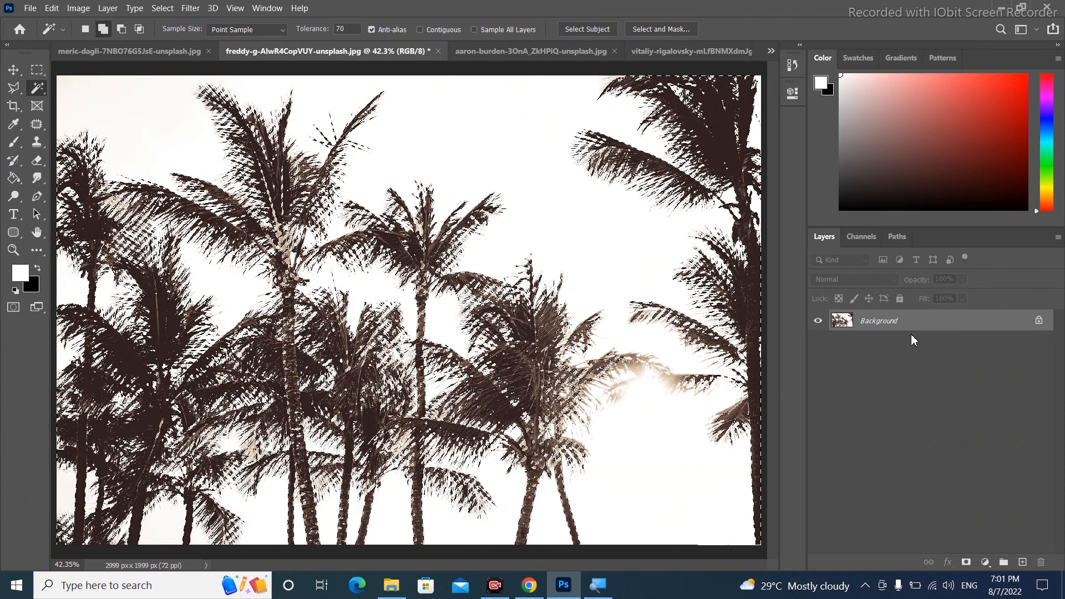
# Copy the selected palm trees onto a new layer and toggle the Background's visibility to check the cutout
pyautogui.hotkey('ctrl', 'j')
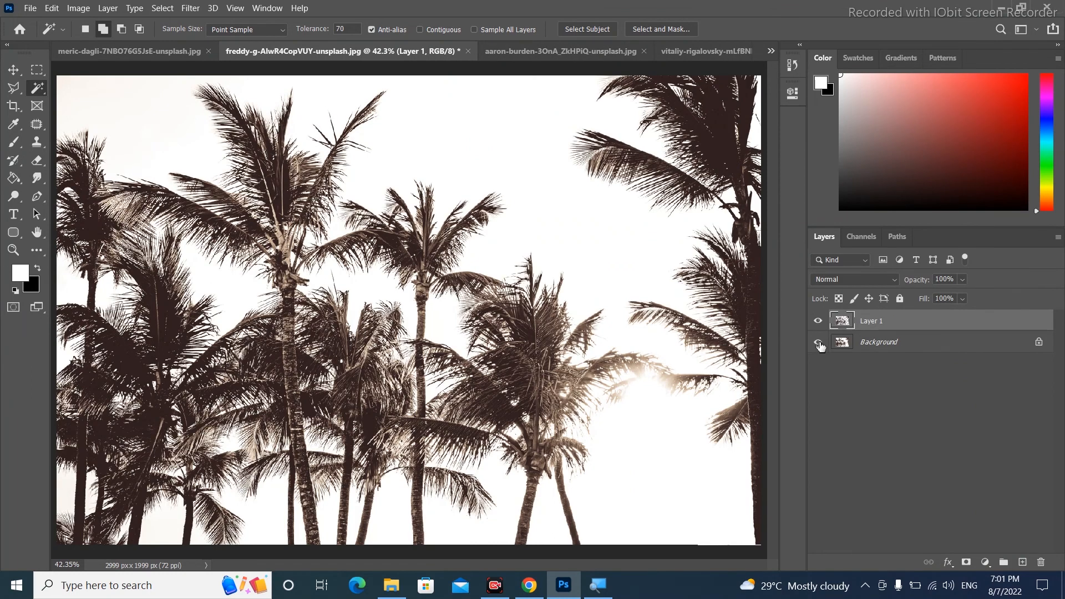
pyautogui.click(819, 343)
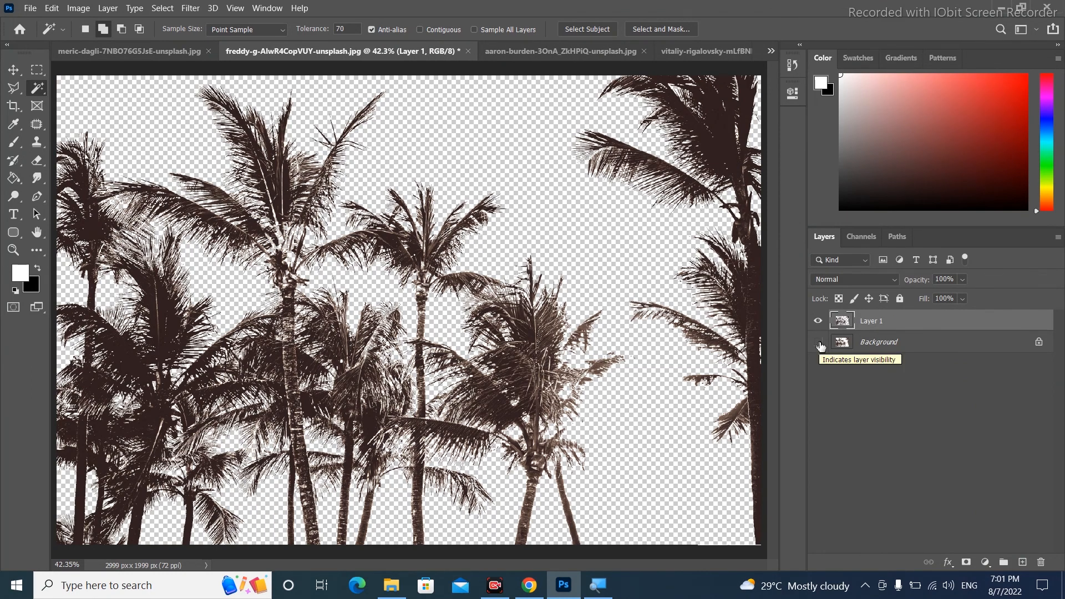
pyautogui.click(819, 343)
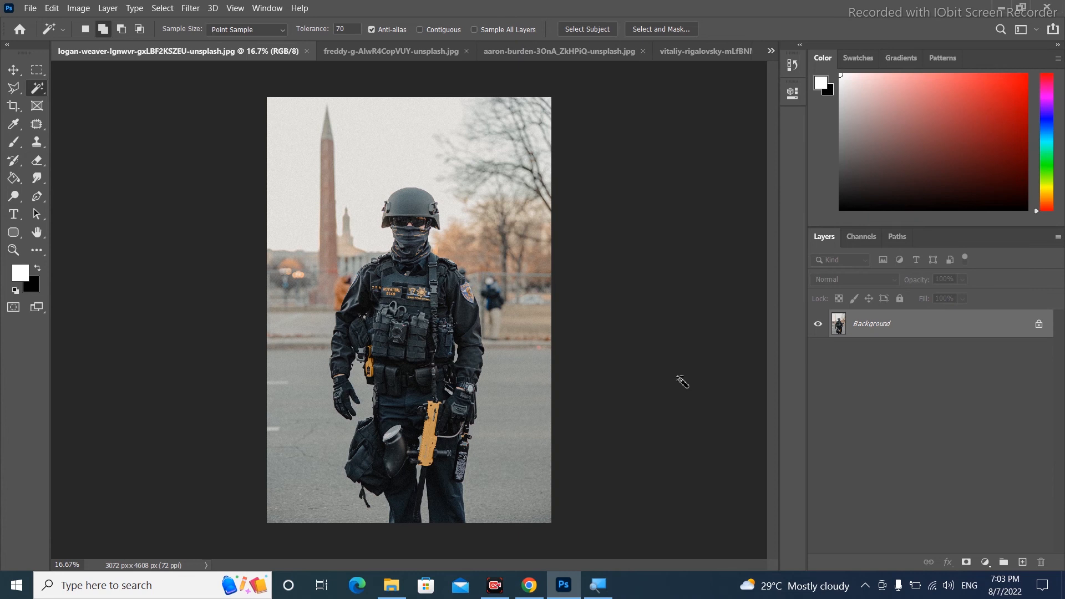
# Switch to the Object Selection Tool and draw a rectangle around the soldier to select him
pyautogui.rightClick(37, 89)
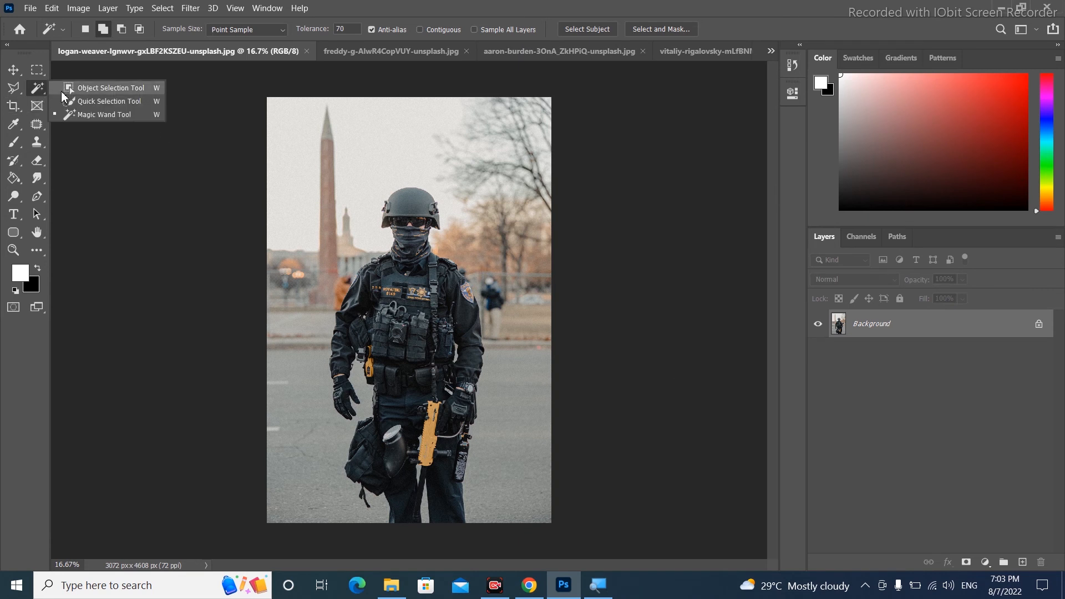
pyautogui.click(84, 88)
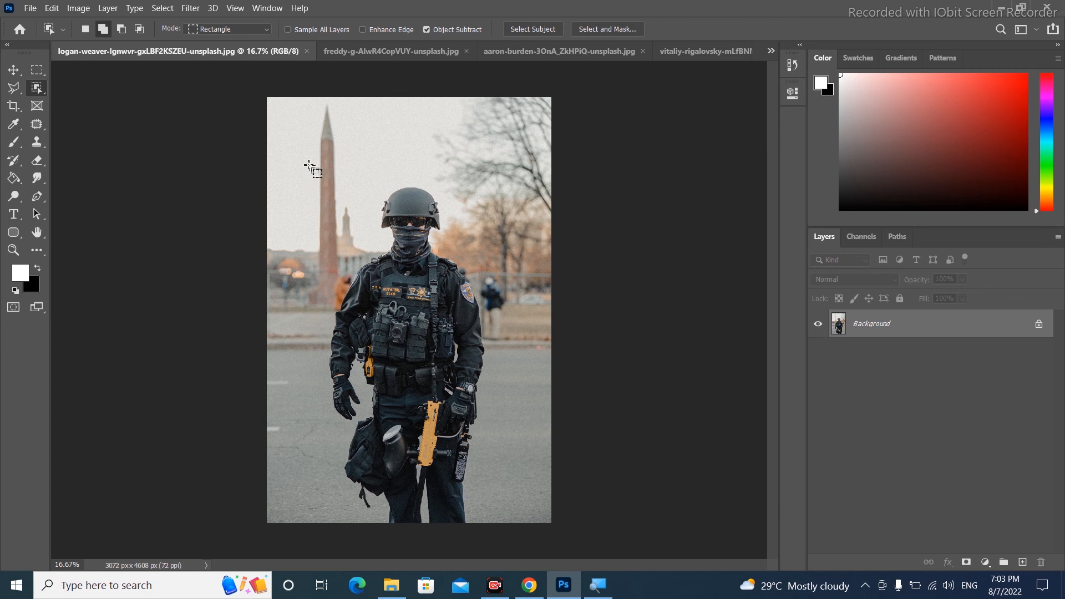
pyautogui.moveTo(309, 164); pyautogui.dragTo(514, 527)
# Set the Object Selection mode to Lasso with Subtract, then lasso around the soldier's hanging bag area to refine the selection
pyautogui.hotkey('ctrl', '+')
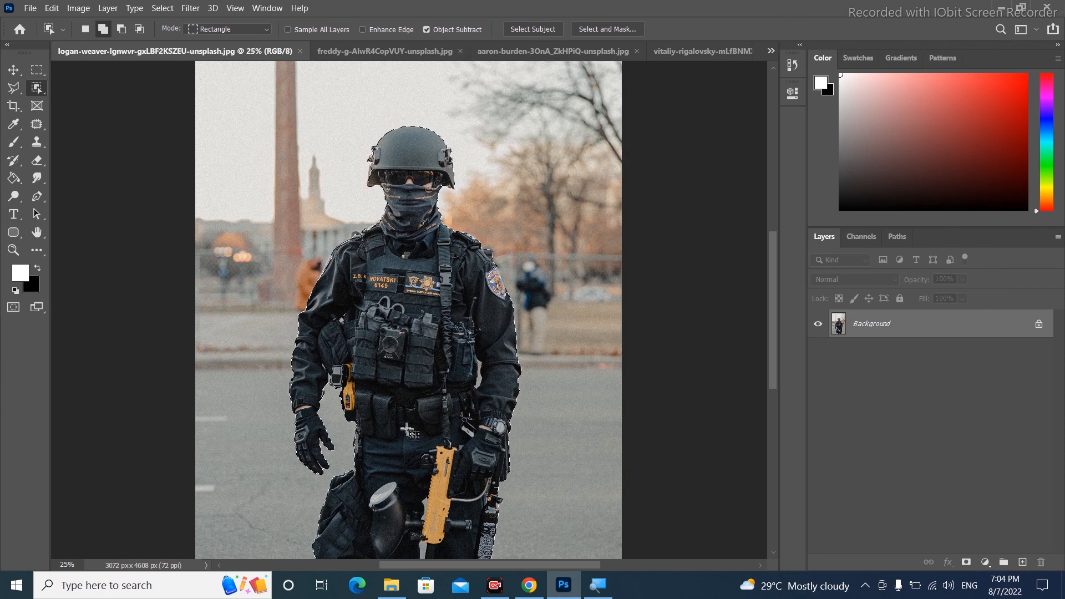
pyautogui.moveTo(431, 404); pyautogui.dragTo(446, 309)
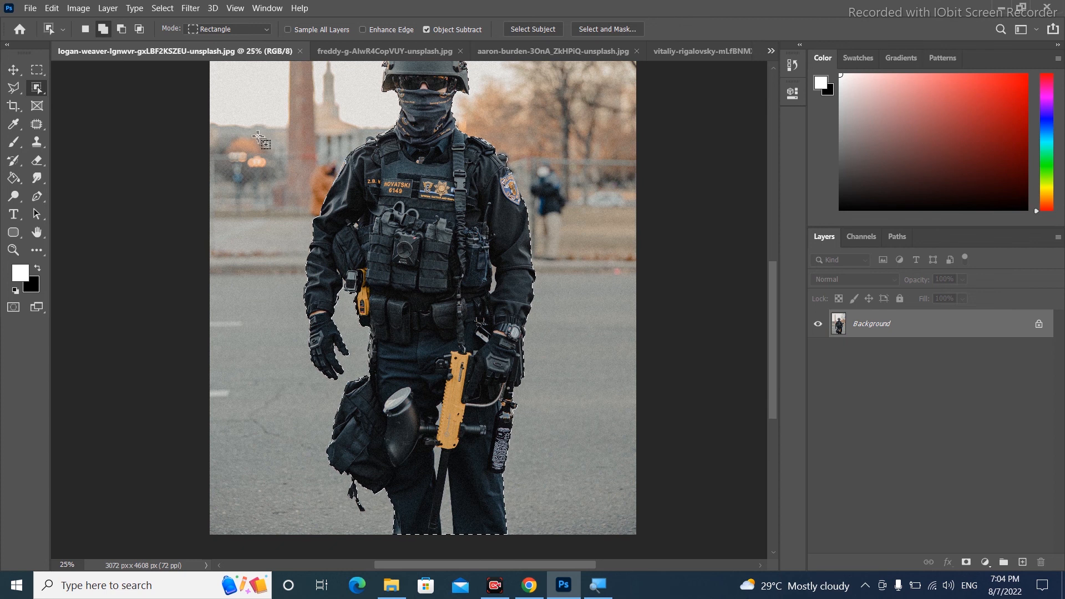
pyautogui.click(256, 29)
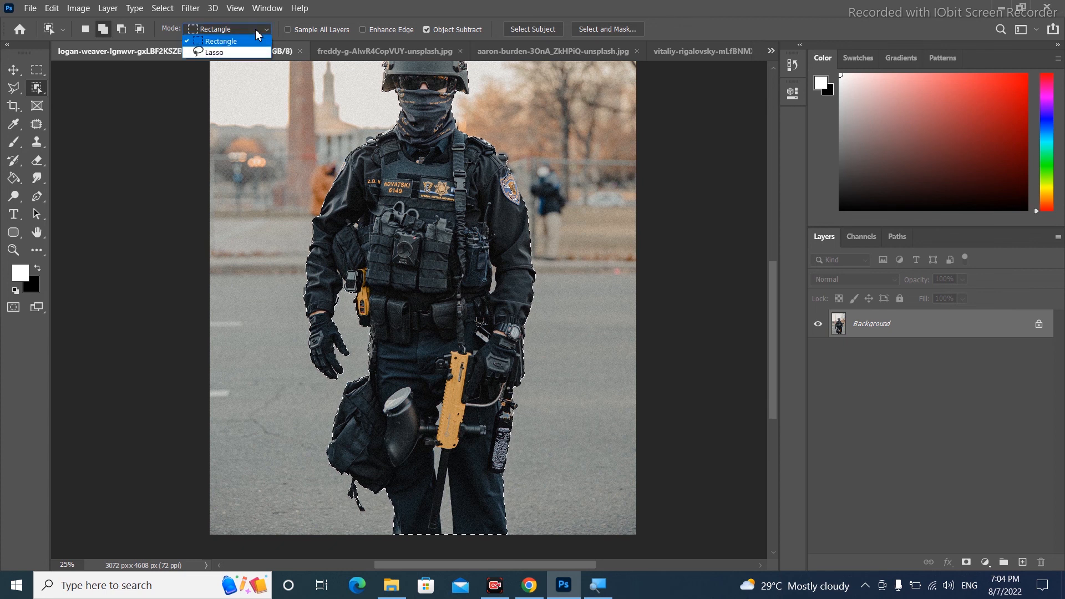
pyautogui.click(246, 54)
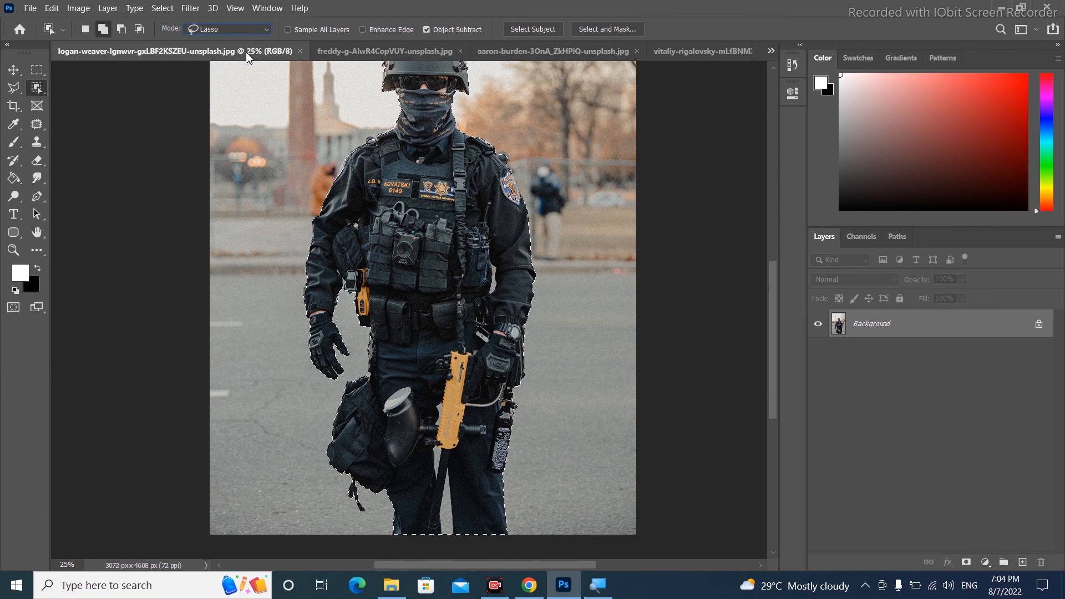
pyautogui.click(120, 30)
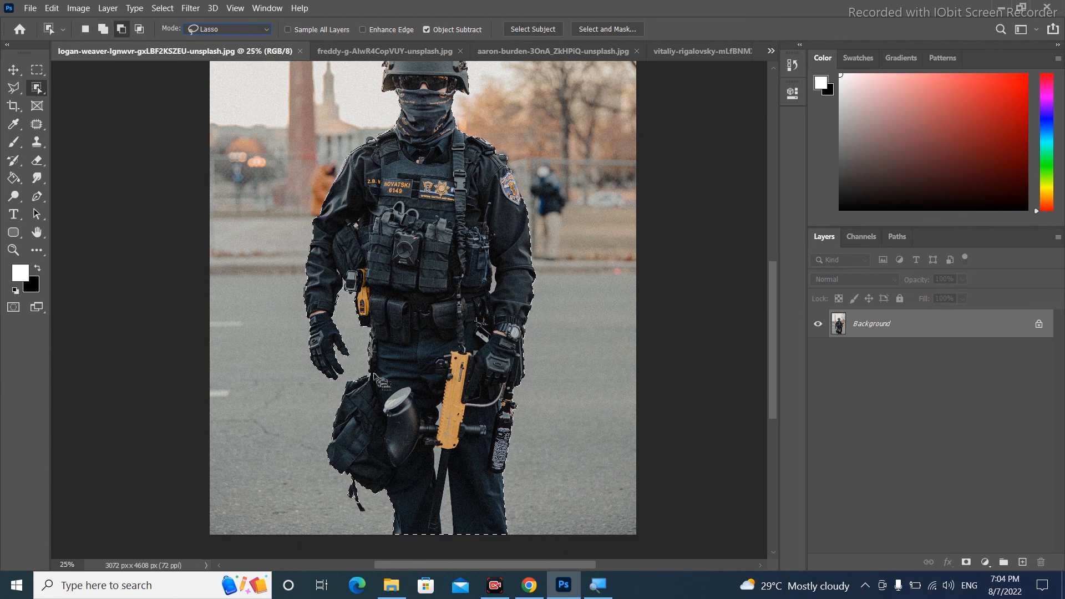
pyautogui.moveTo(366, 374)
pyautogui.mouseDown()
pyautogui.moveTo(382, 389)
pyautogui.moveTo(398, 469)
pyautogui.moveTo(365, 504)
pyautogui.moveTo(368, 519)
pyautogui.moveTo(336, 493)
pyautogui.moveTo(315, 454)
pyautogui.moveTo(330, 395)
pyautogui.mouseUp()
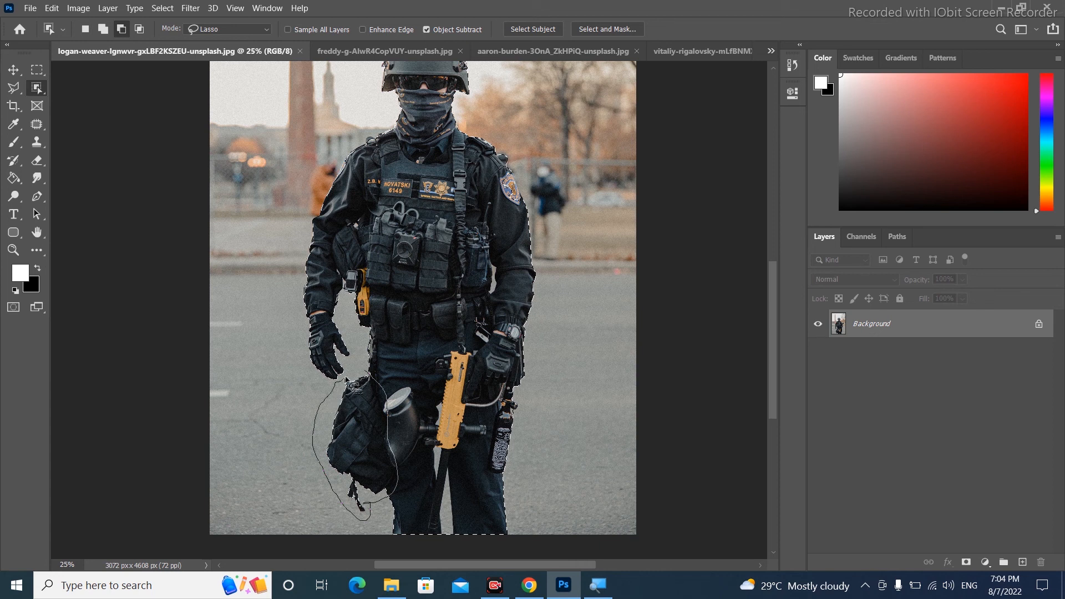
pyautogui.moveTo(379, 385); pyautogui.dragTo(373, 374)
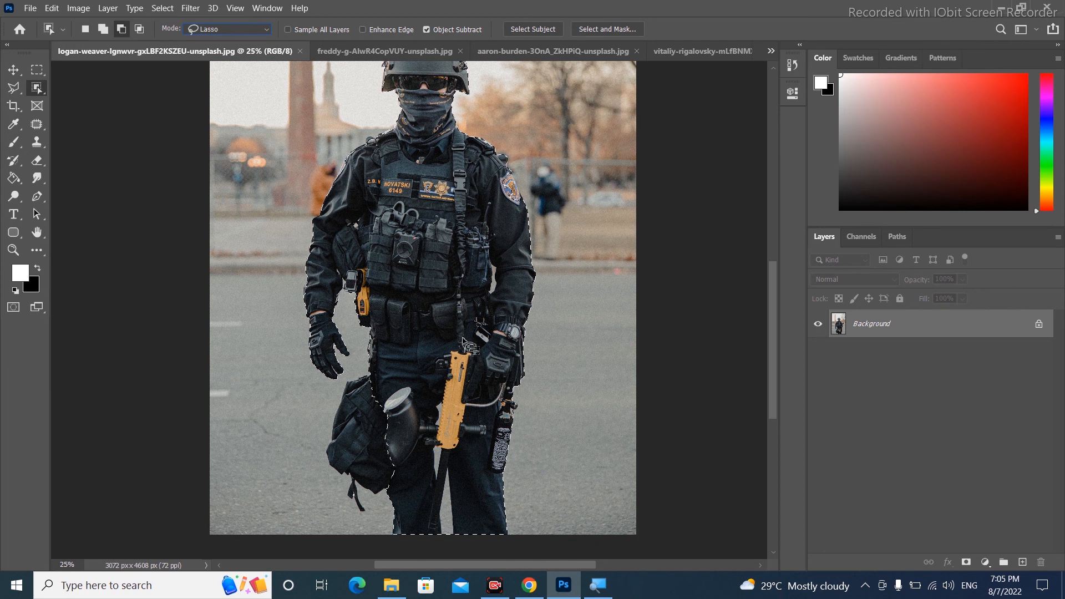
# Switch to the Polygonal Lasso Tool and subtract a small background patch beside the soldier's right shoulder from the selection
pyautogui.hotkey('ctrl', '+')
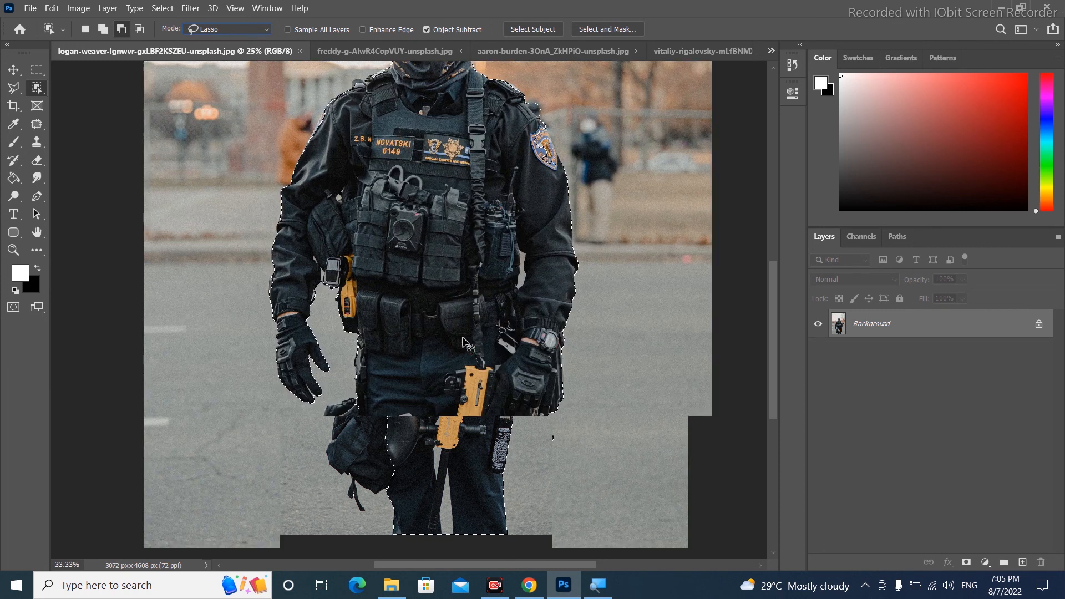
pyautogui.moveTo(558, 178); pyautogui.dragTo(528, 300)
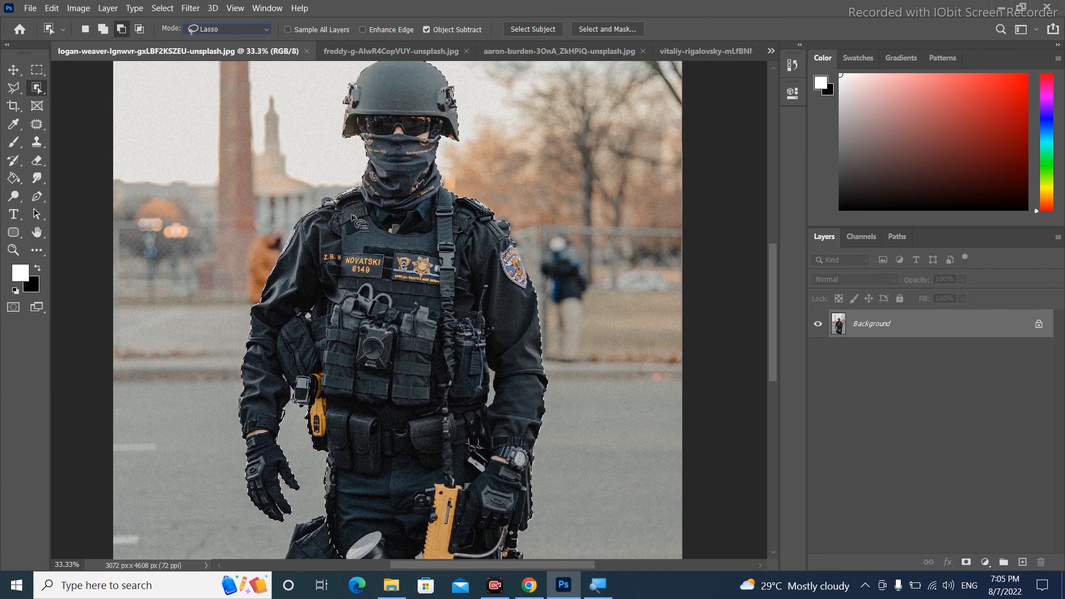
pyautogui.hotkey('ctrl', '+')
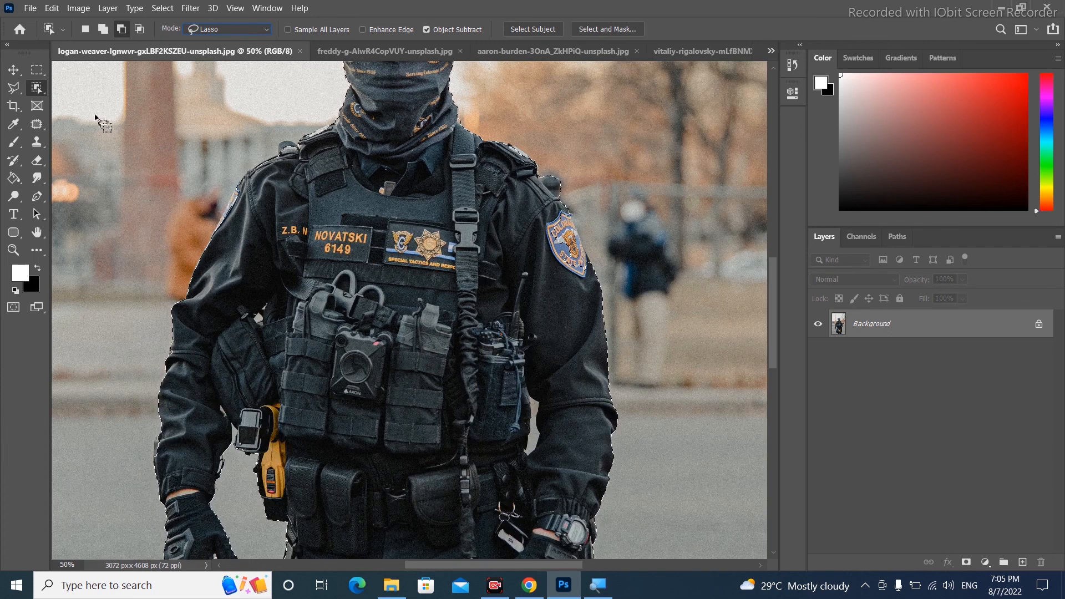
pyautogui.click(16, 90)
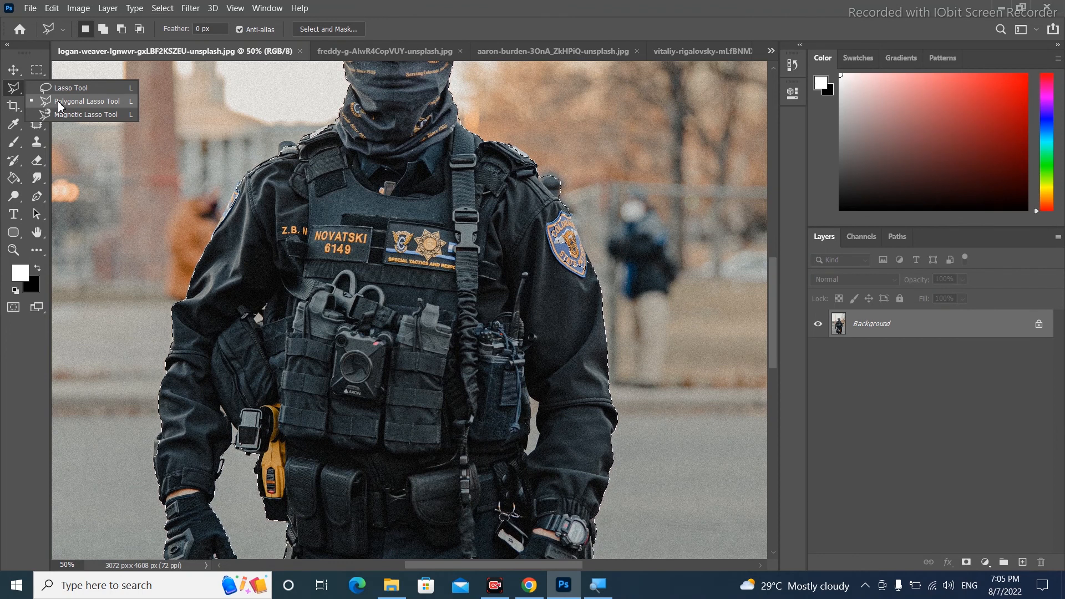
pyautogui.click(58, 101)
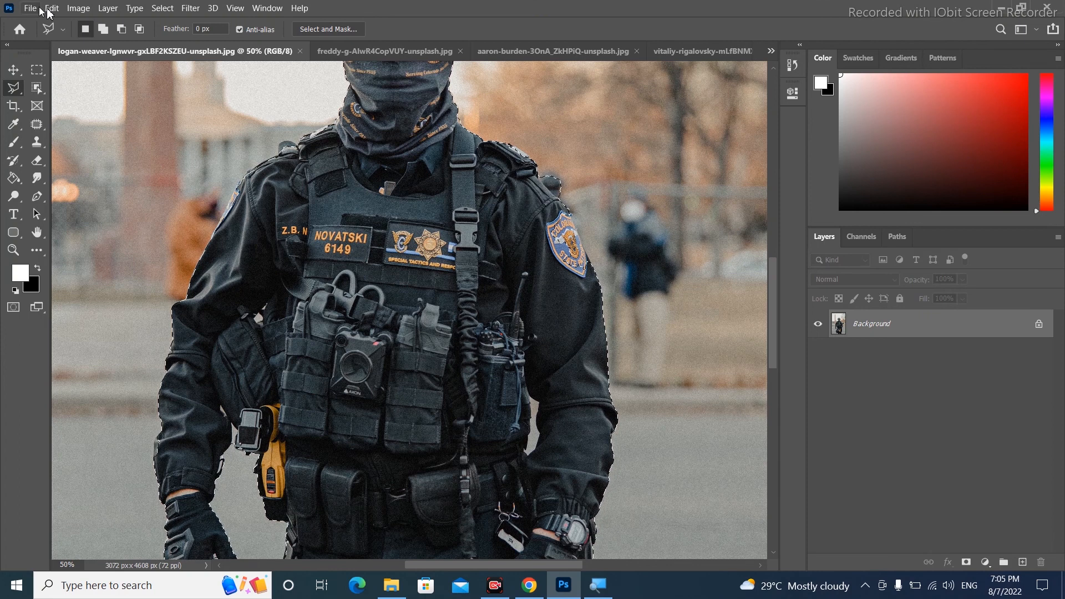
pyautogui.click(103, 31)
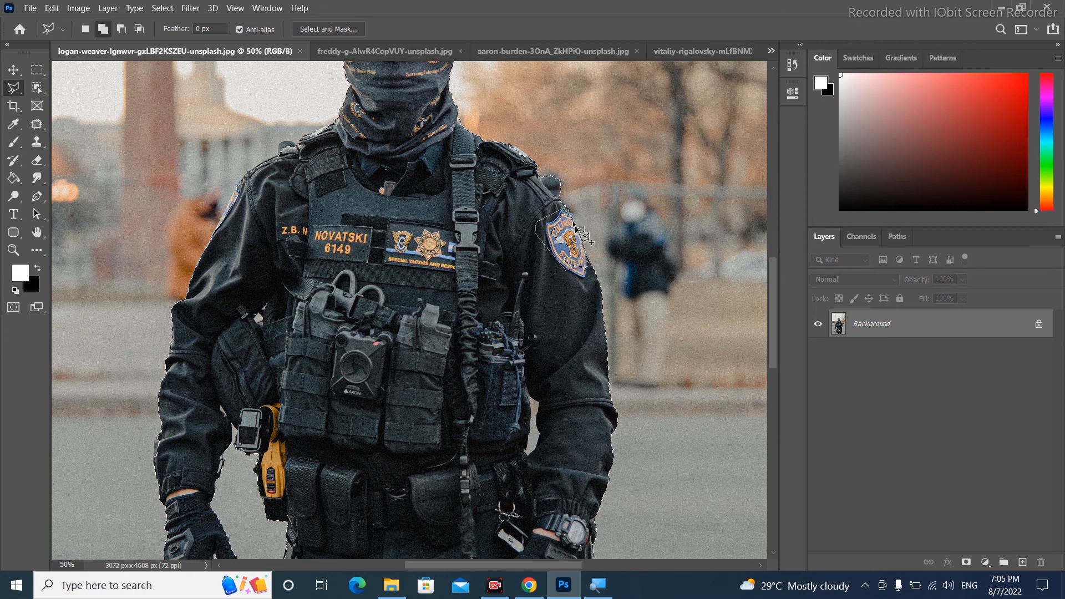
pyautogui.click(567, 215)
pyautogui.moveTo(306, 188)
pyautogui.mouseDown()
pyautogui.moveTo(370, 232)
pyautogui.moveTo(405, 134)
pyautogui.moveTo(421, 147)
pyautogui.mouseUp()
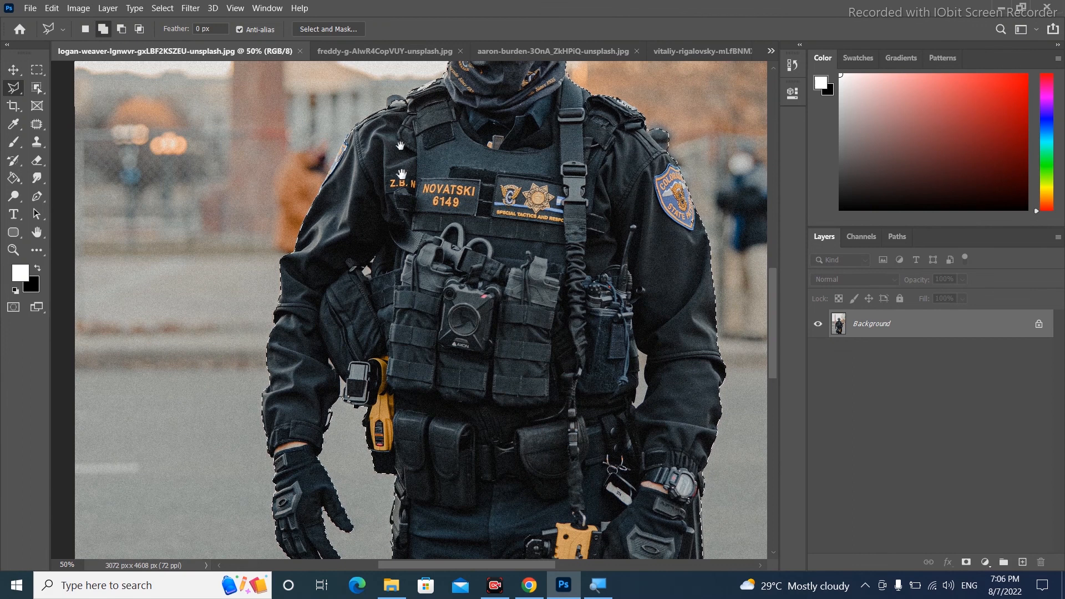
pyautogui.moveTo(405, 88); pyautogui.dragTo(397, 207)
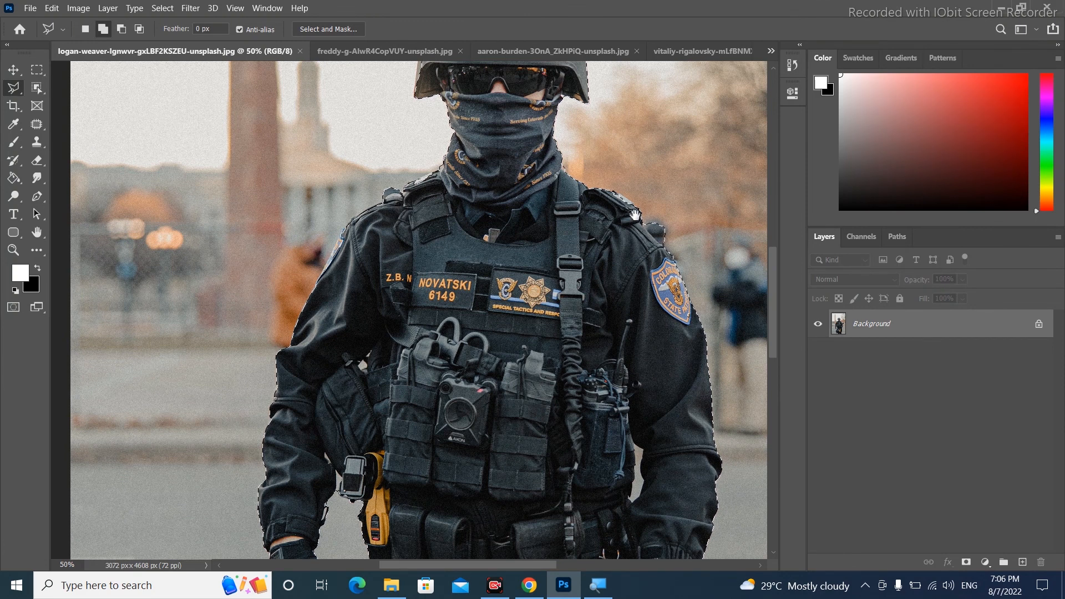
pyautogui.moveTo(634, 215); pyautogui.dragTo(502, 307)
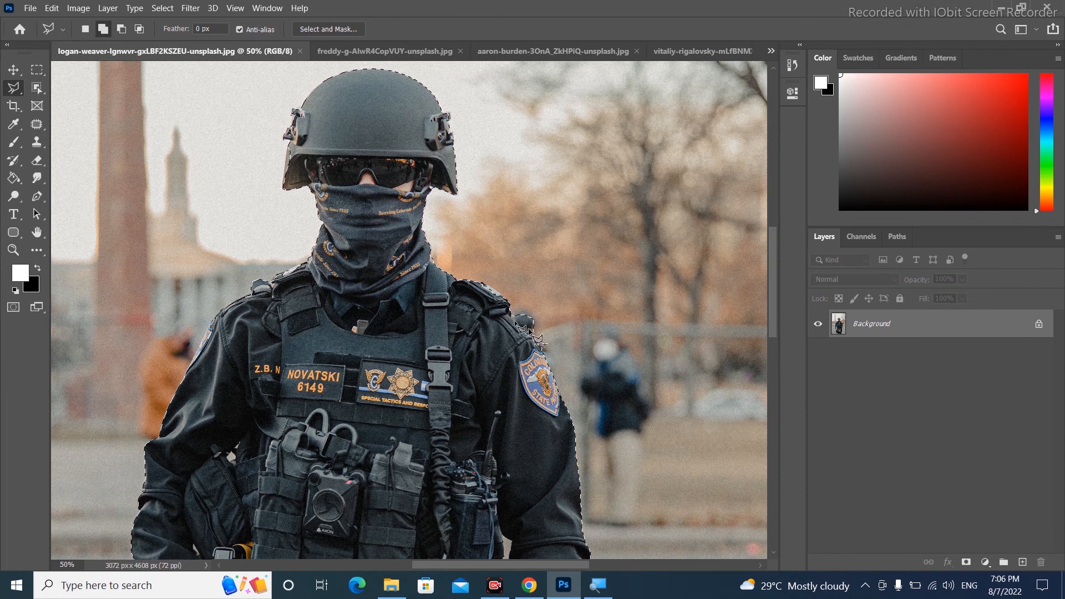
pyautogui.click(121, 29)
pyautogui.click(535, 335)
pyautogui.click(559, 312)
pyautogui.click(523, 300)
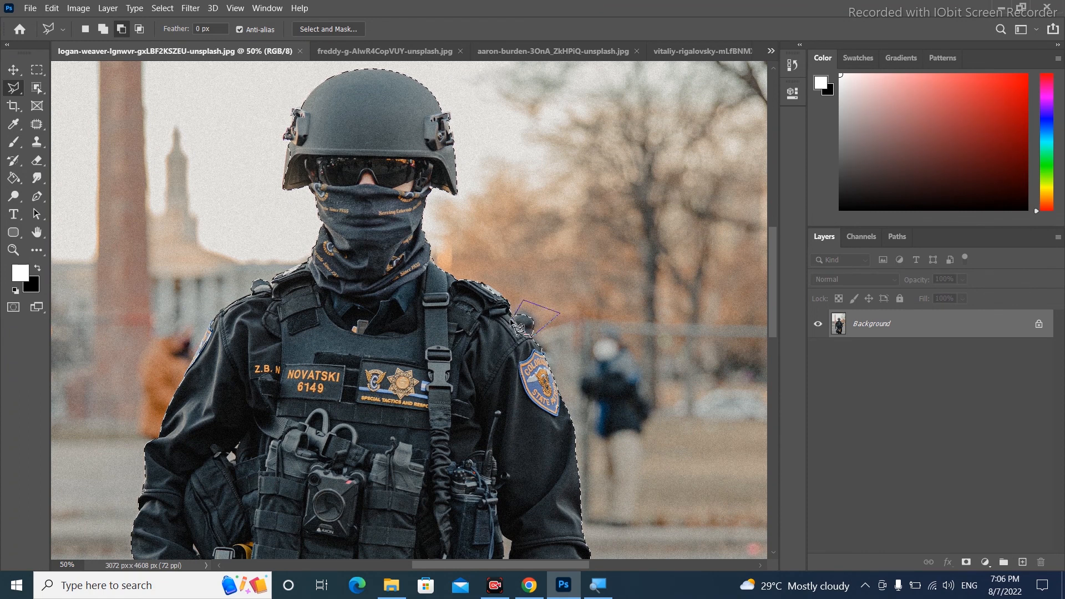
# Add the missed area at the left edge of the helmet to the selection with the Polygonal Lasso
pyautogui.click(103, 30)
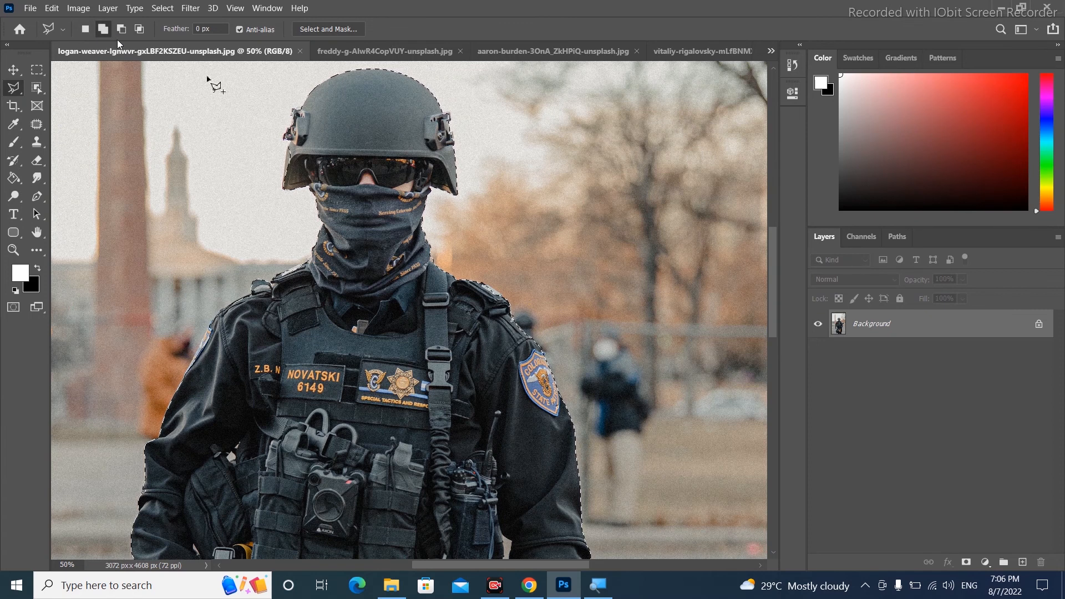
pyautogui.click(283, 189)
pyautogui.click(294, 182)
pyautogui.click(298, 156)
pyautogui.click(296, 154)
pyautogui.scroll(-2, 383, 223)
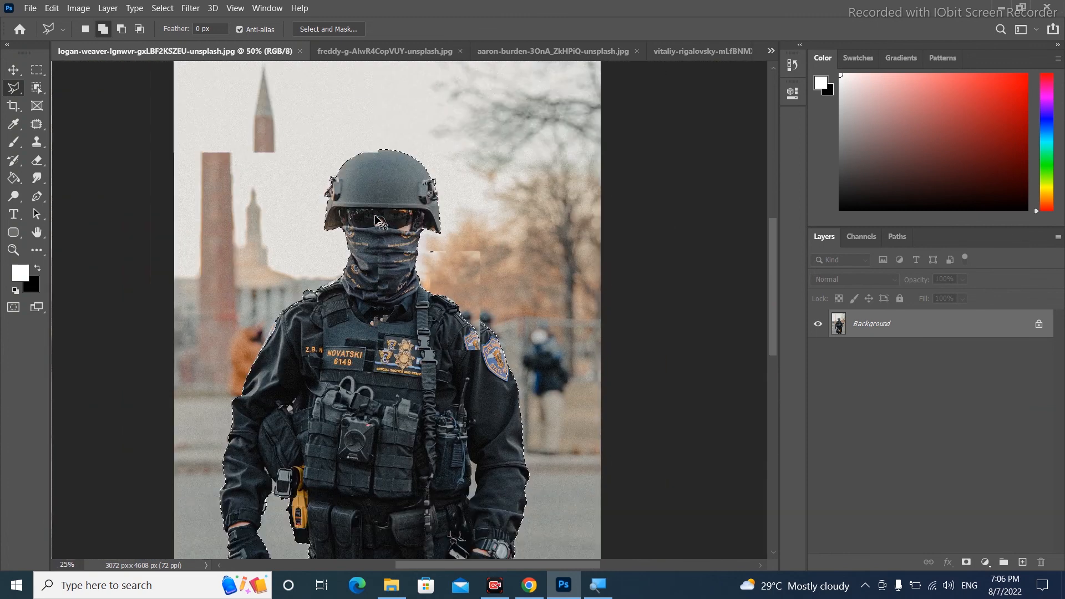
pyautogui.scroll(-1, 379, 221)
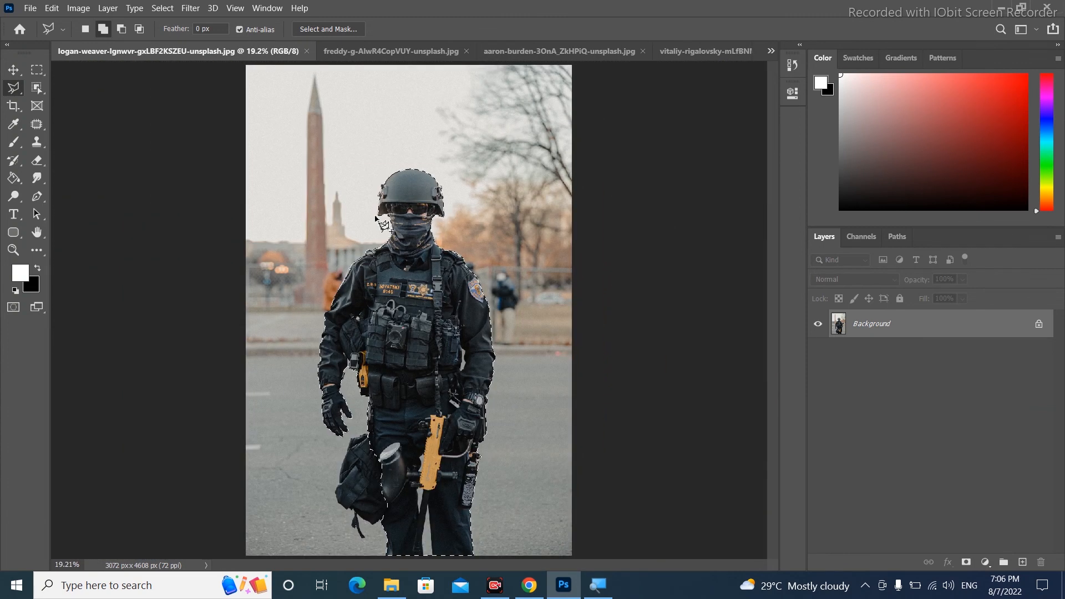
# Copy the selected soldier onto a new layer and toggle the Background's visibility to check the cutout
pyautogui.hotkey('ctrl', 'j')
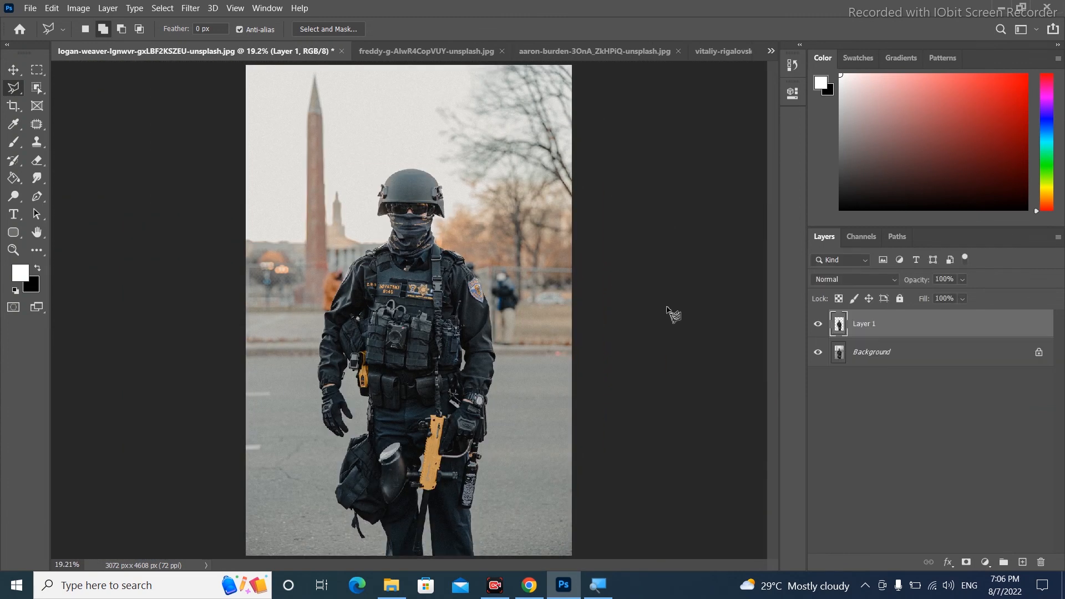
pyautogui.click(820, 352)
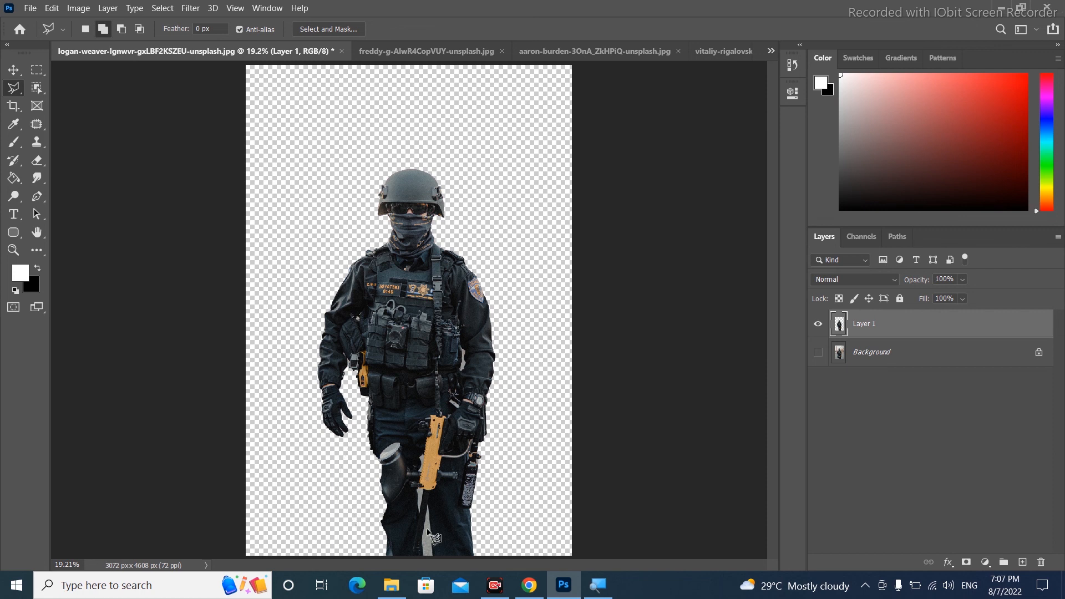
pyautogui.click(819, 352)
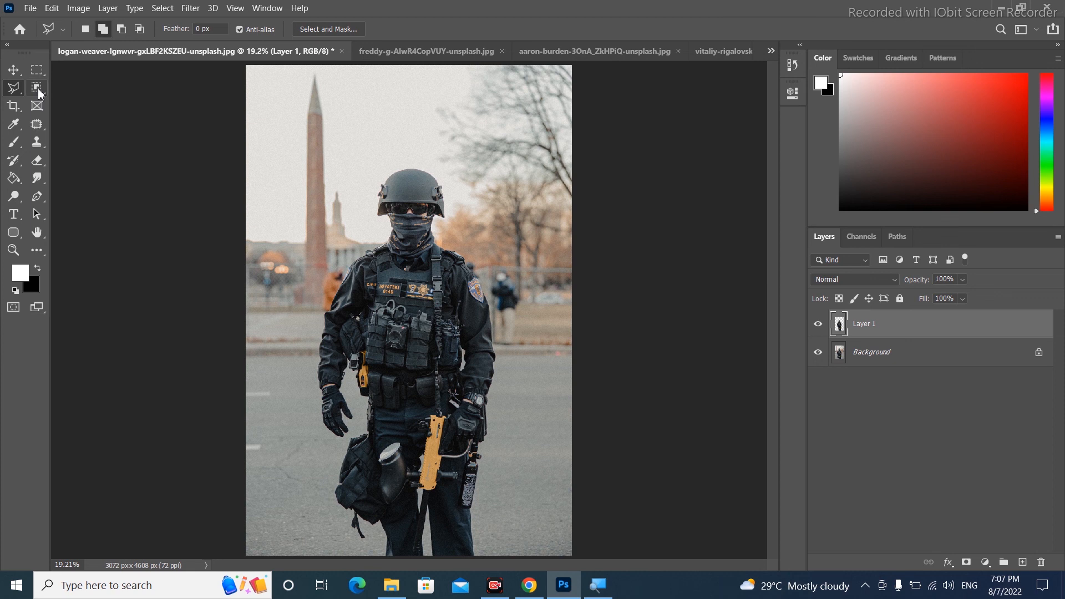
# Open the selection tools group to choose another selection tool
pyautogui.click(39, 94)
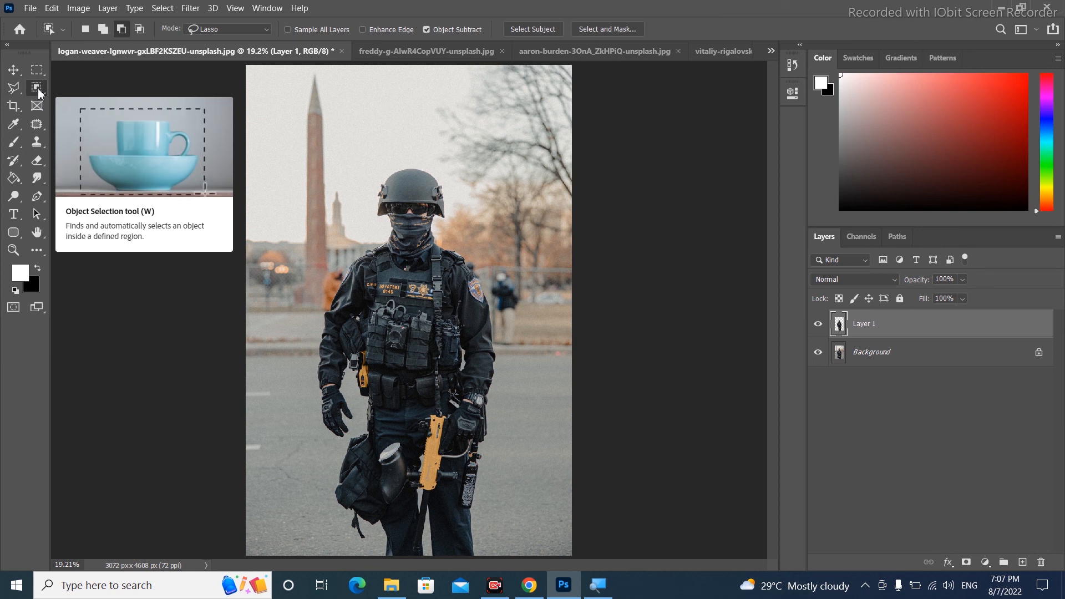
pyautogui.rightClick(39, 93)
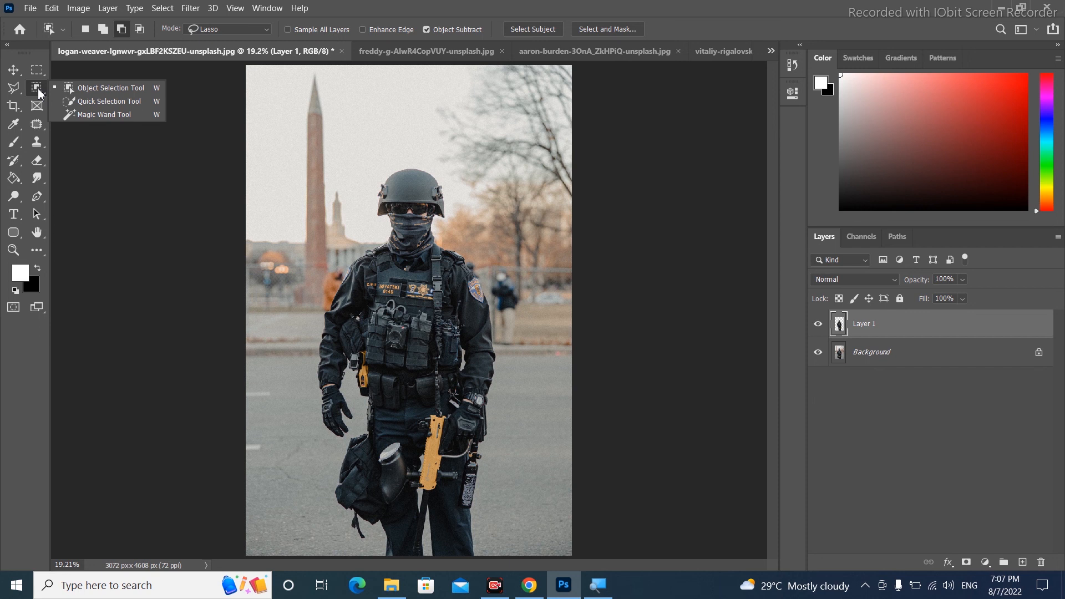